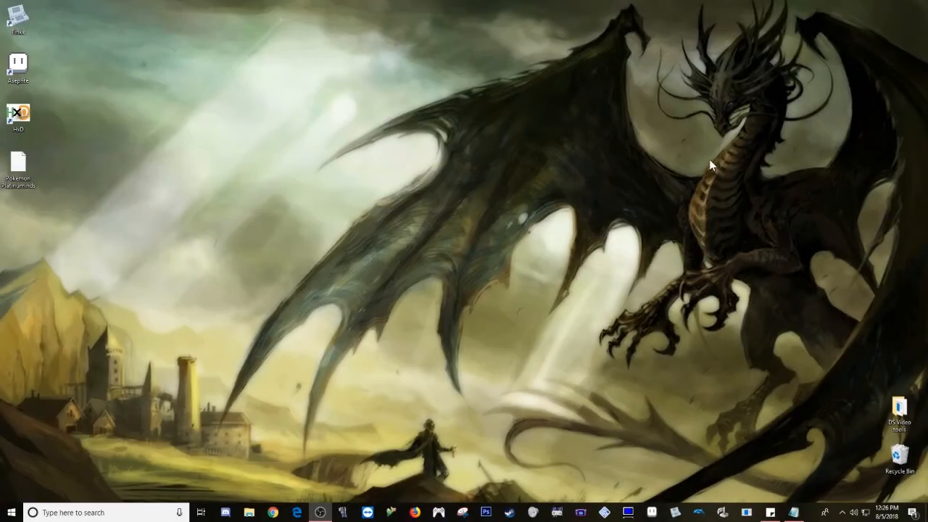
# Launch Tinke and load the Pokemon Platinum.nds ROM from the Desktop.
pyautogui.click(13, 20)
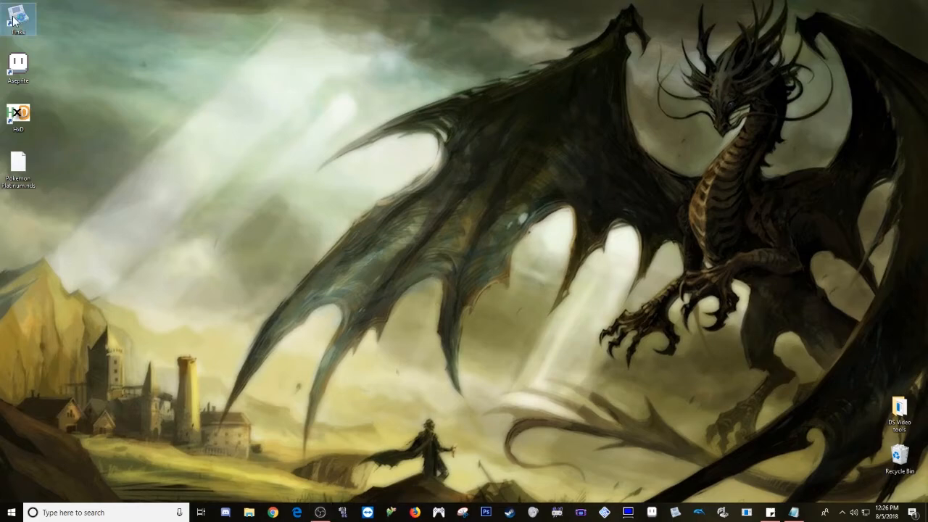
pyautogui.doubleClick(13, 21)
pyautogui.moveTo(260, 22); pyautogui.dragTo(403, 63)
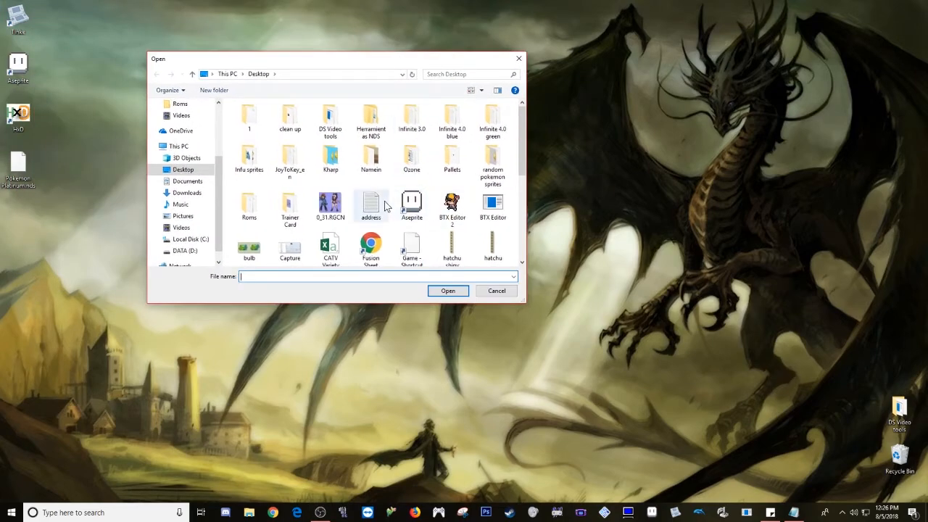
pyautogui.scroll(-1, 385, 207)
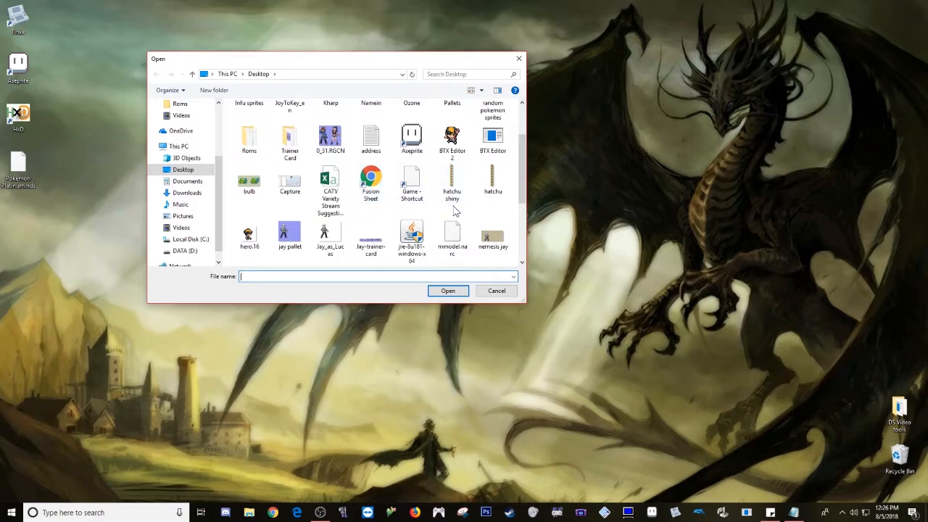
pyautogui.scroll(1, 455, 211)
pyautogui.scroll(-3, 428, 188)
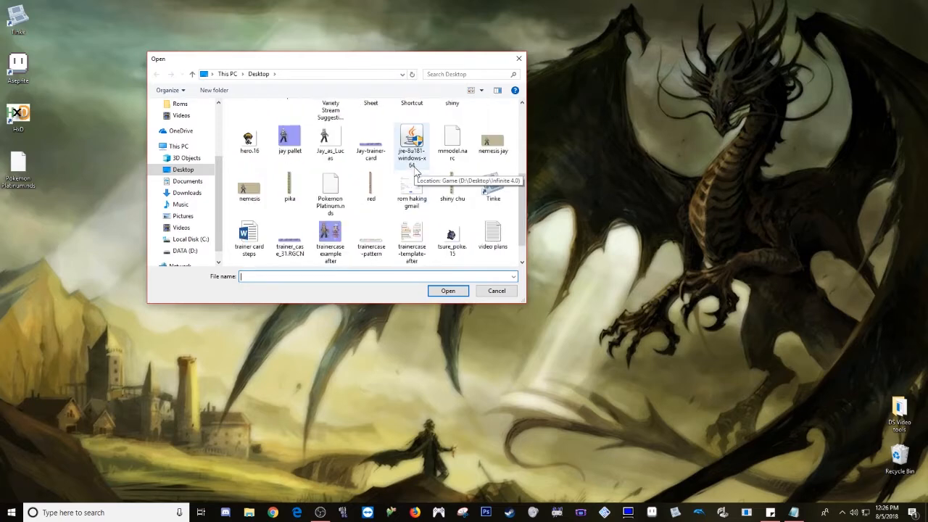
pyautogui.doubleClick(329, 203)
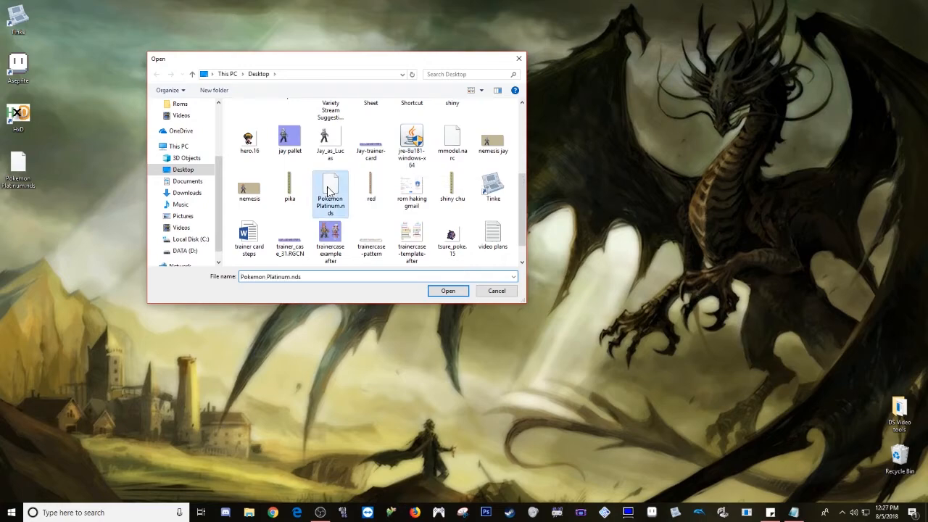
pyautogui.moveTo(217, 39); pyautogui.dragTo(389, 50)
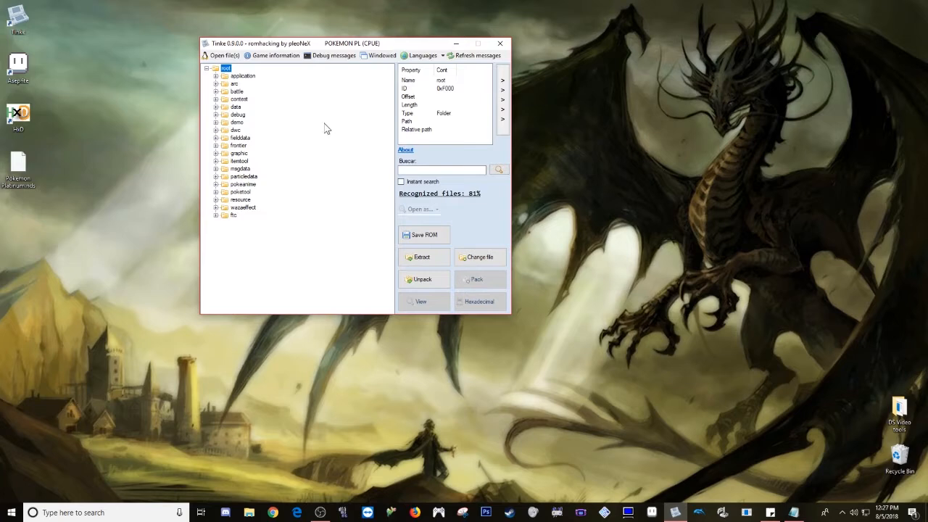
# Extract arm9.bin from the ROM's ftc folder to the Desktop under the name arm9, and minimize Tinke.
pyautogui.doubleClick(235, 218)
pyautogui.scroll(-10, 235, 220)
pyautogui.scroll(-20, 235, 220)
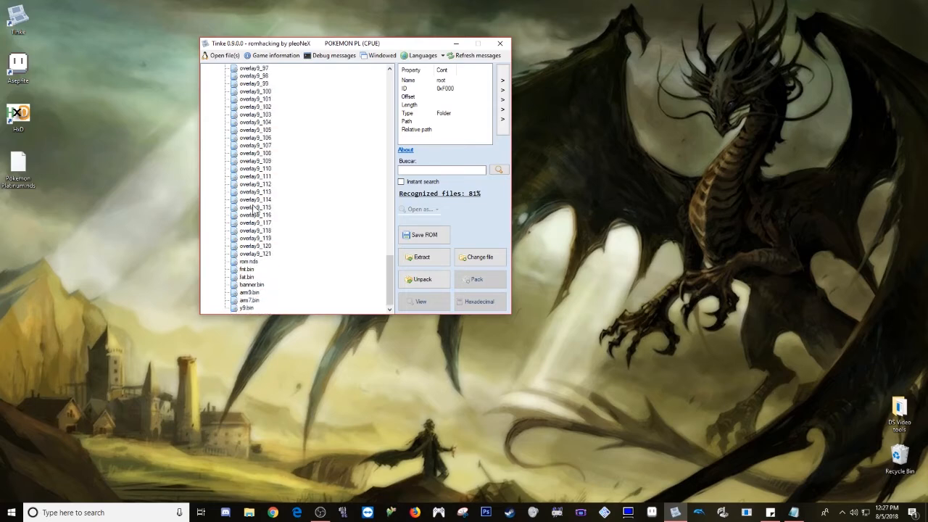
pyautogui.click(251, 293)
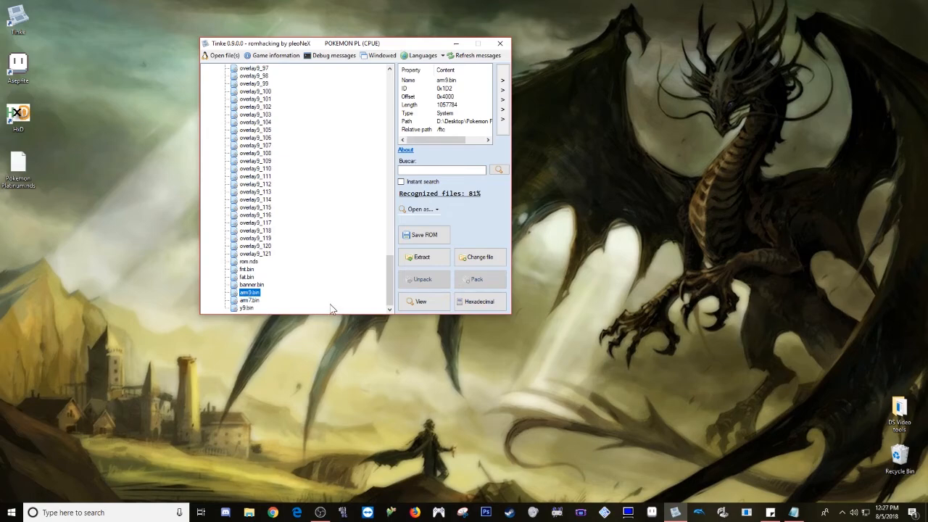
pyautogui.click(418, 260)
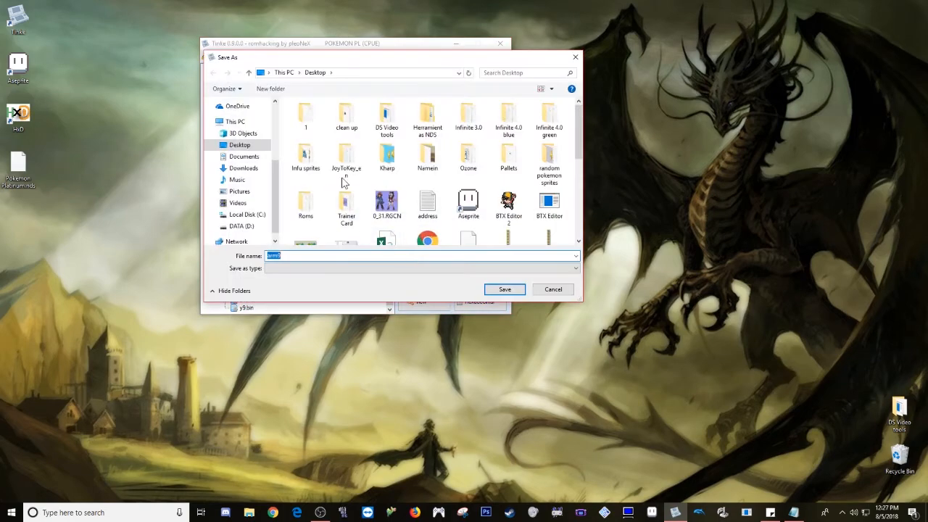
pyautogui.click(502, 290)
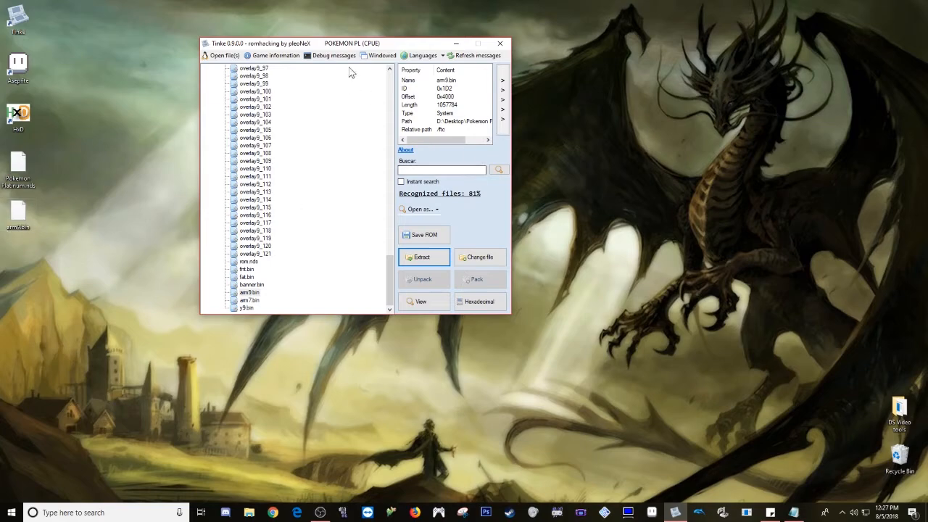
pyautogui.moveTo(395, 46); pyautogui.dragTo(238, 18)
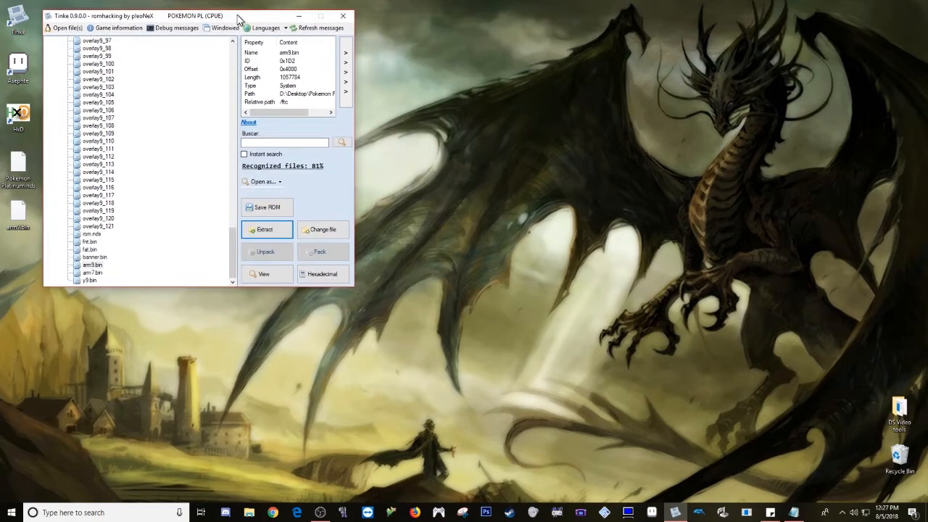
pyautogui.click(300, 20)
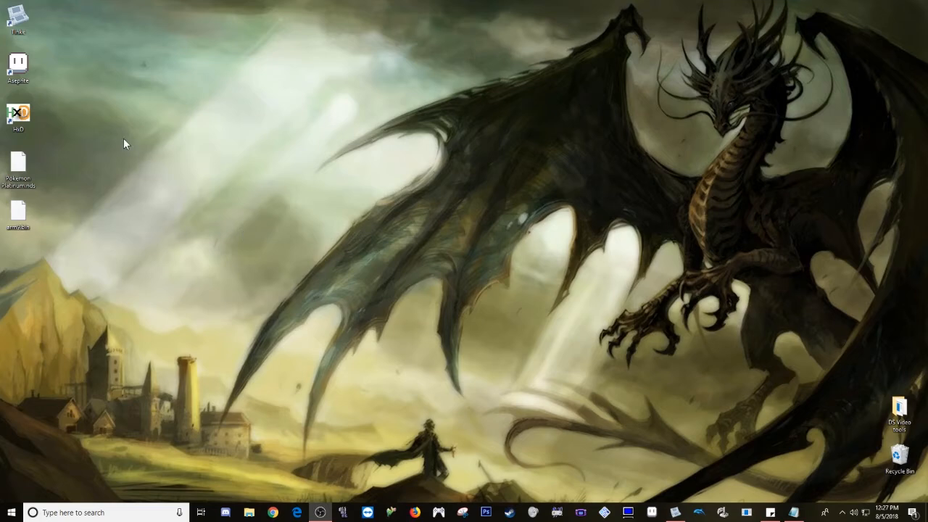
# View the HxD 2.0 download page through the website shortcut in the HxD Hex Editor folder of DS Video tools, and close the browser.
pyautogui.doubleClick(899, 415)
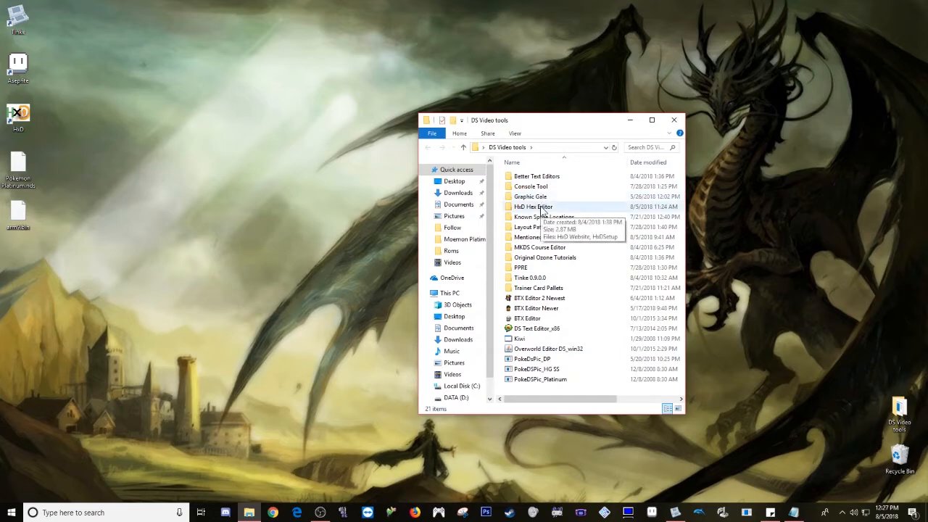
pyautogui.doubleClick(543, 208)
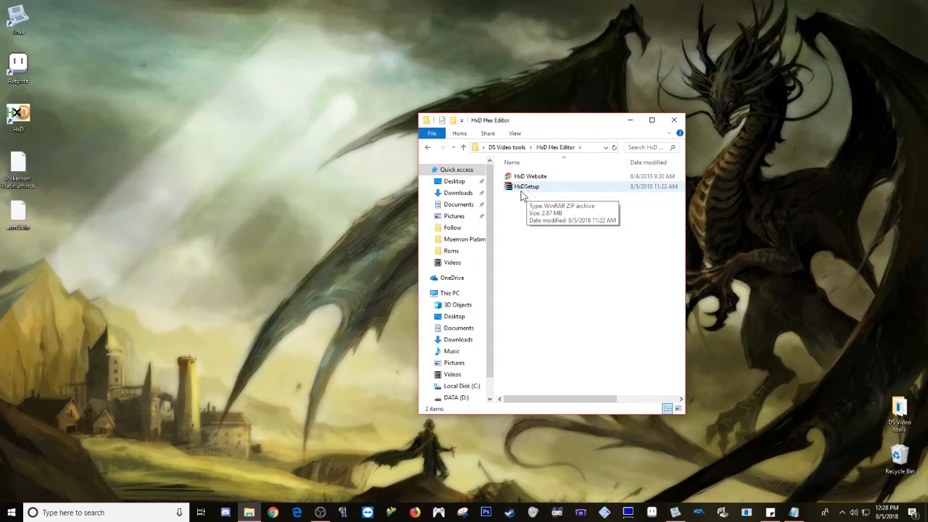
pyautogui.click(522, 180)
pyautogui.doubleClick(523, 180)
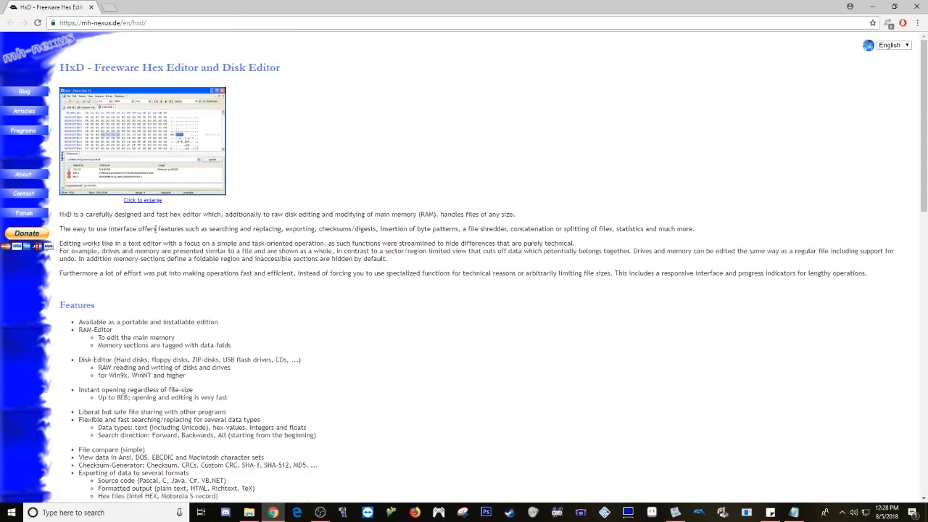
pyautogui.scroll(-10, 140, 300)
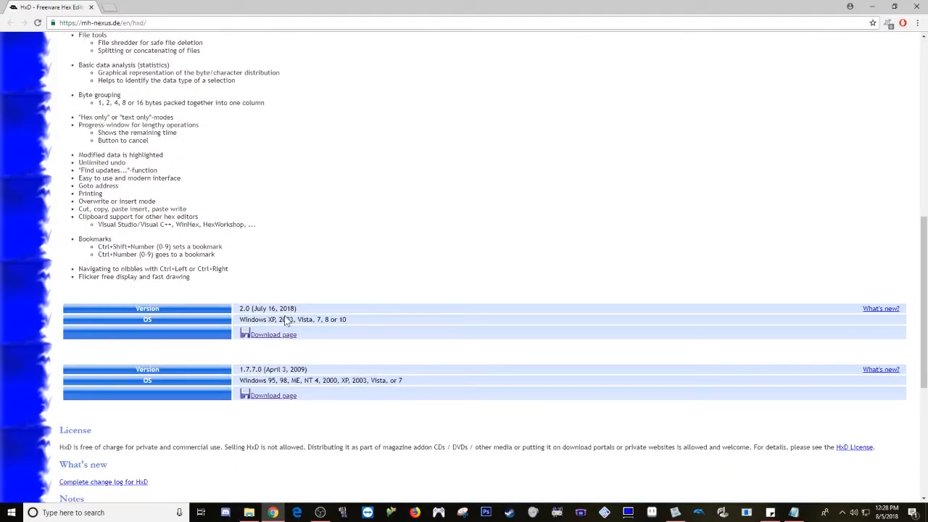
pyautogui.click(273, 335)
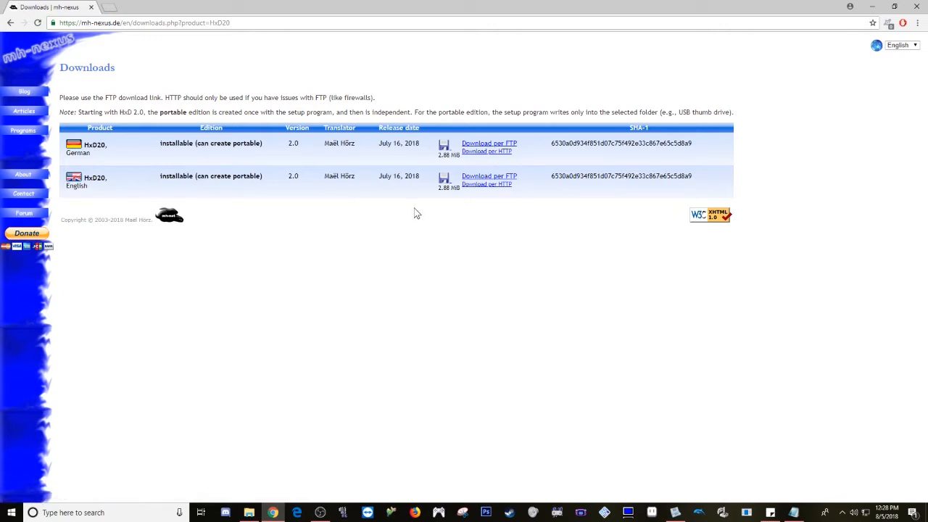
pyautogui.click(918, 10)
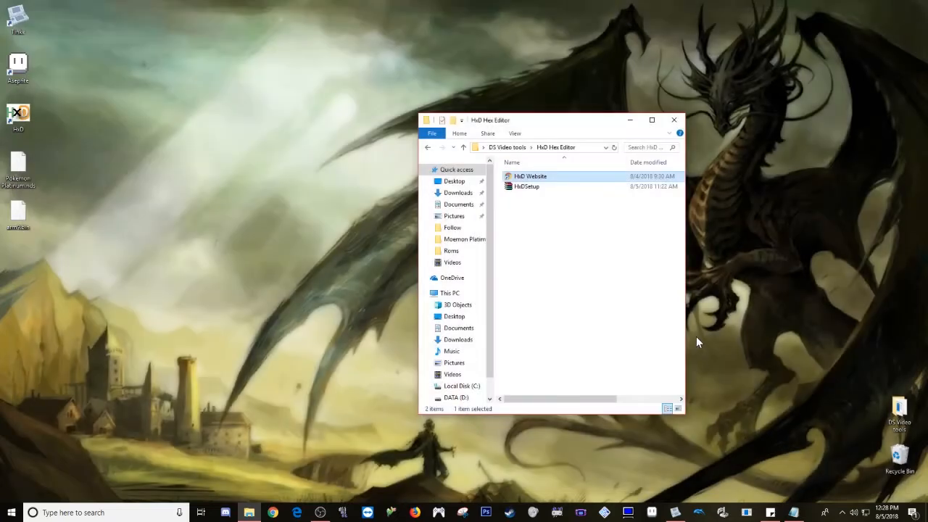
# Launch HxD, close the HxD Hex Editor folder window, and load arm9.bin from the Desktop into the hex editor.
pyautogui.doubleClick(21, 124)
pyautogui.click(658, 245)
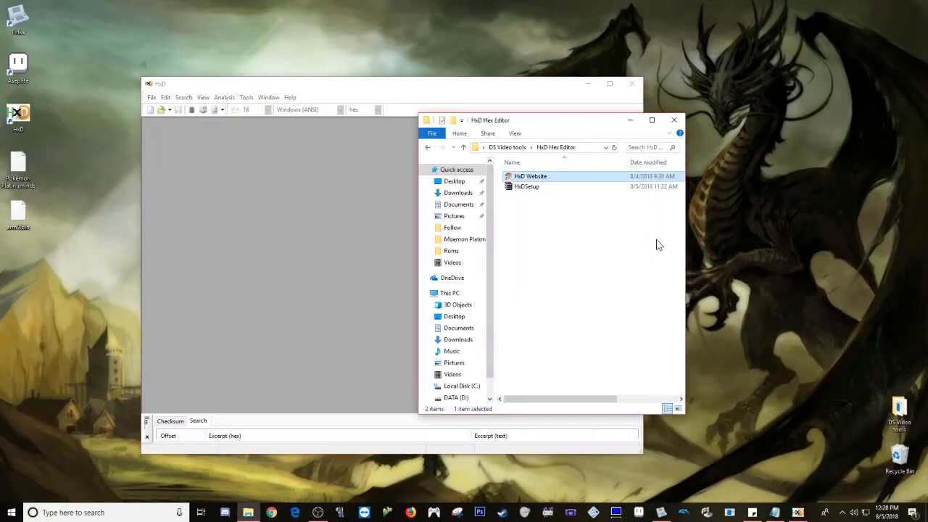
pyautogui.click(673, 120)
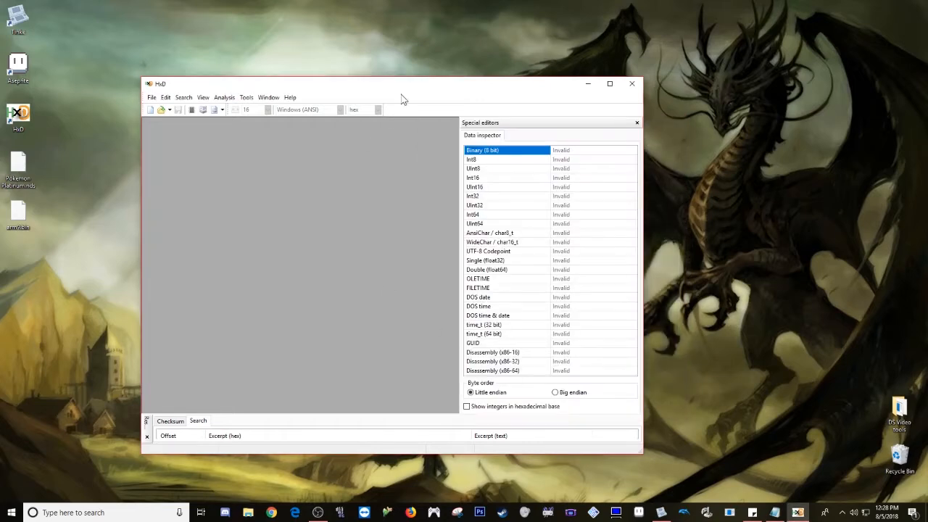
pyautogui.moveTo(404, 87); pyautogui.dragTo(418, 61)
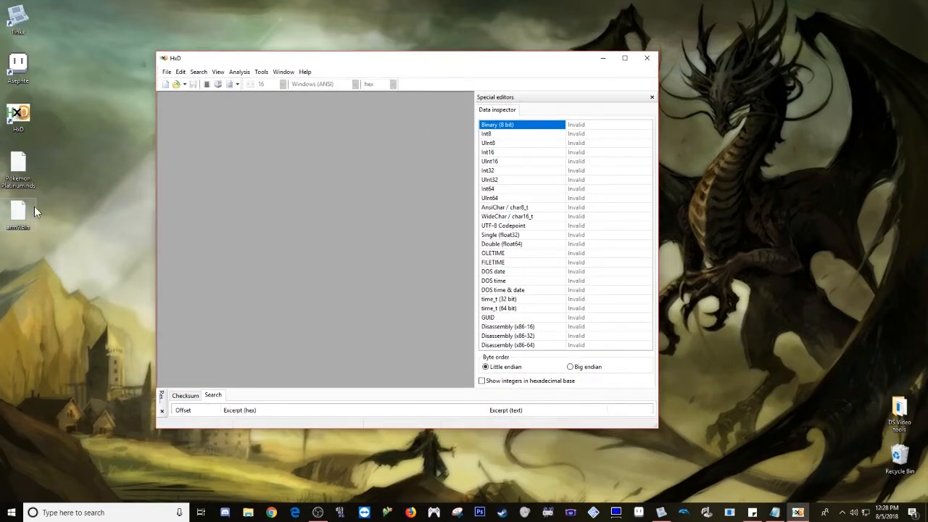
pyautogui.moveTo(22, 216); pyautogui.dragTo(240, 225)
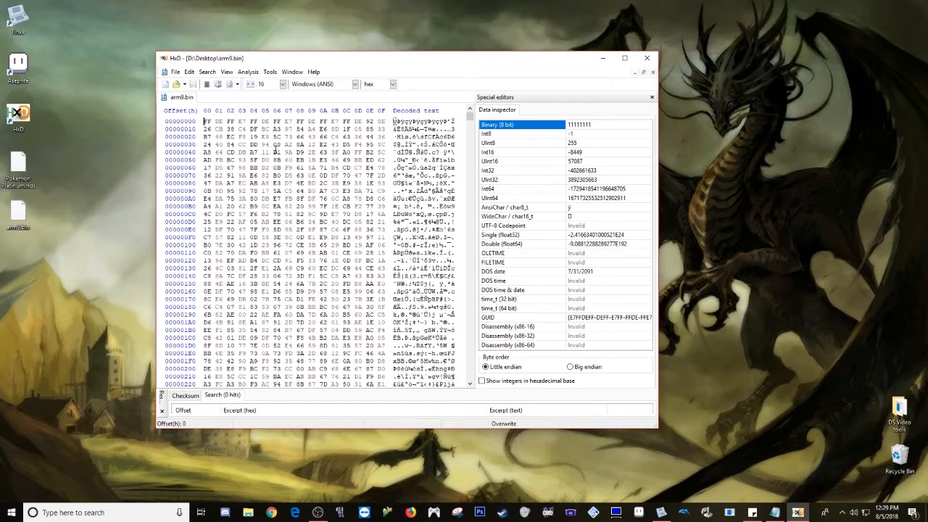
pyautogui.moveTo(325, 58); pyautogui.dragTo(222, 63)
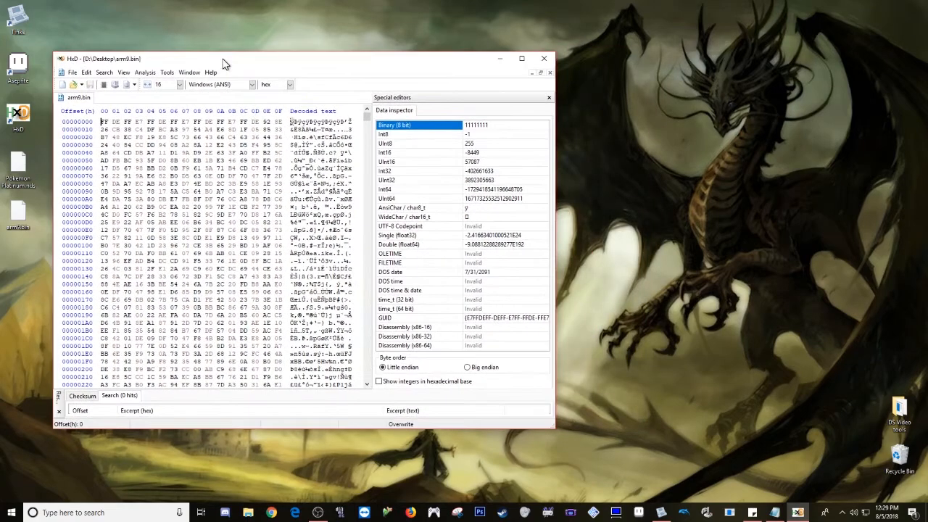
# Switch to the video plans file in Notepad beside the hex editor and copy the whole Gen 4 byte pattern.
pyautogui.click(773, 515)
pyautogui.moveTo(773, 393); pyautogui.dragTo(695, 61)
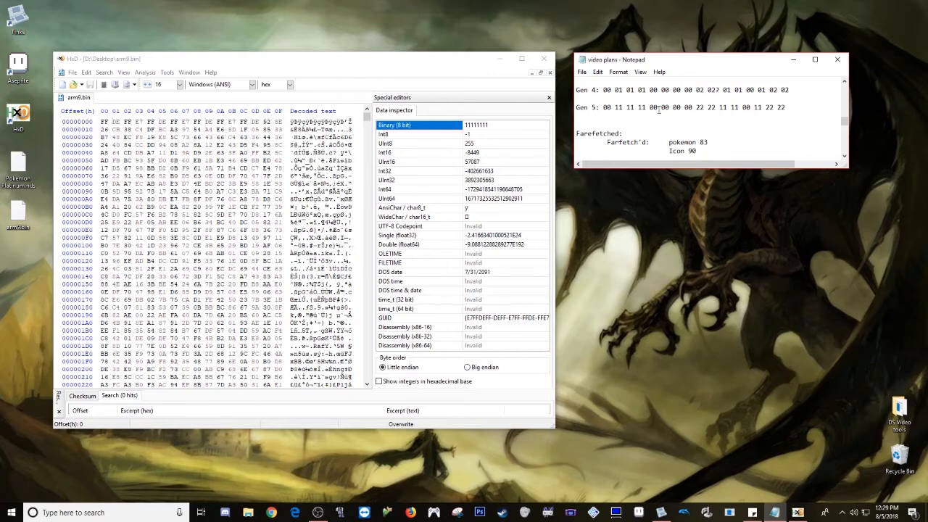
pyautogui.moveTo(791, 90); pyautogui.dragTo(605, 89)
pyautogui.rightClick(605, 92)
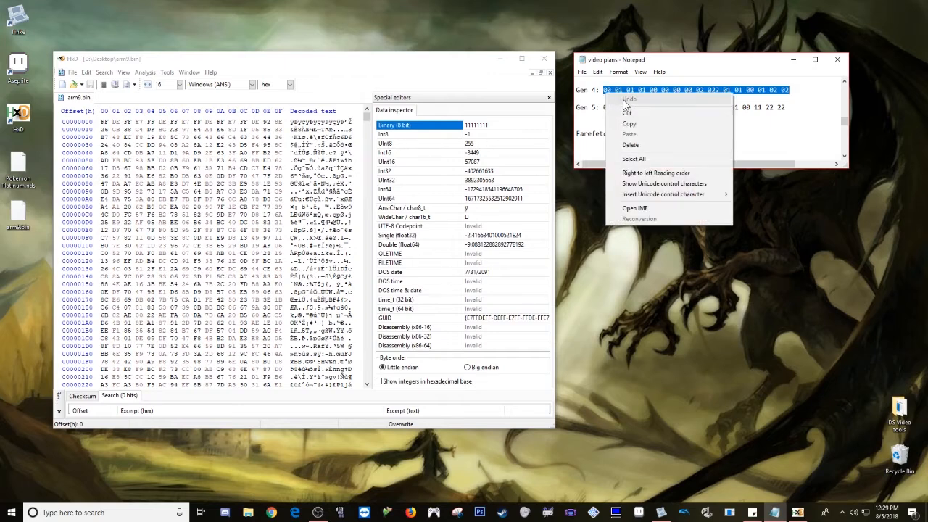
pyautogui.click(630, 125)
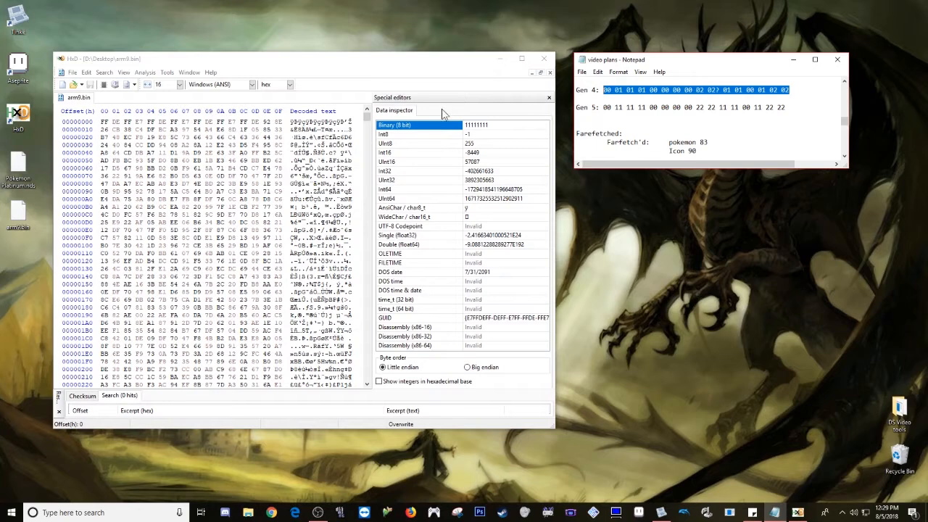
# Try to find the copied Gen 4 pattern in arm9.bin as hex values, searching forward.
pyautogui.click(105, 76)
pyautogui.click(116, 85)
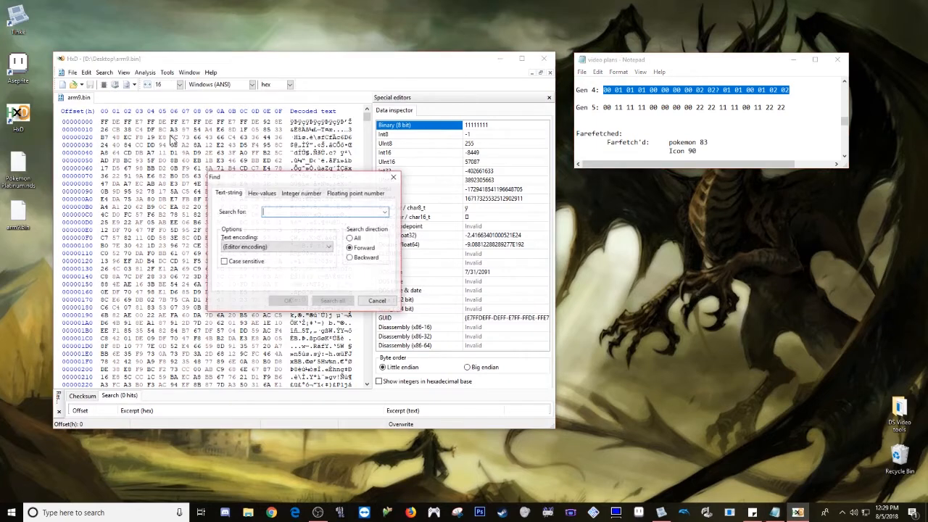
pyautogui.click(266, 197)
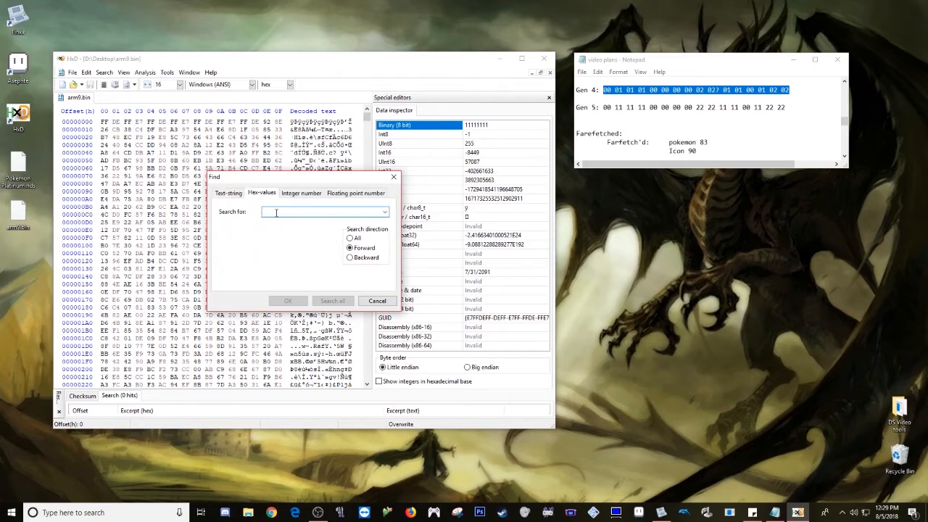
pyautogui.hotkey('ctrl', 'v')
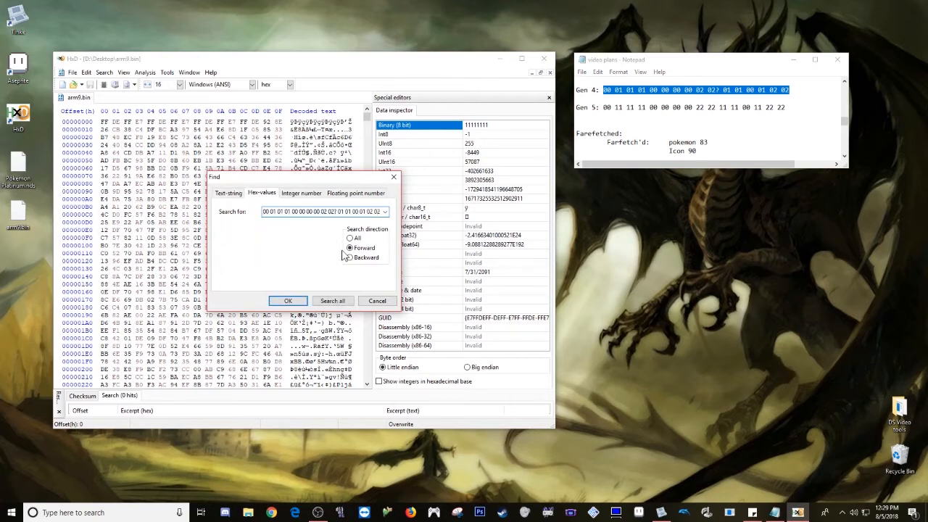
pyautogui.click(285, 301)
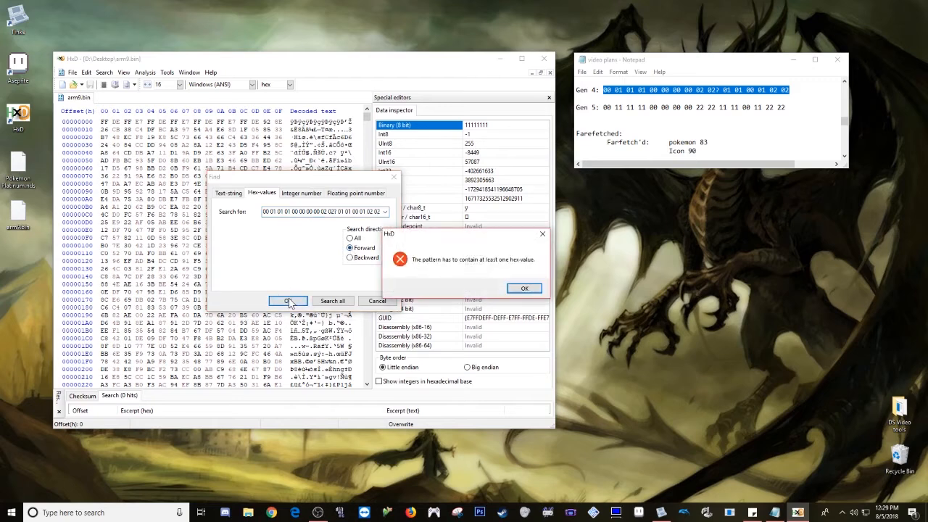
pyautogui.click(524, 288)
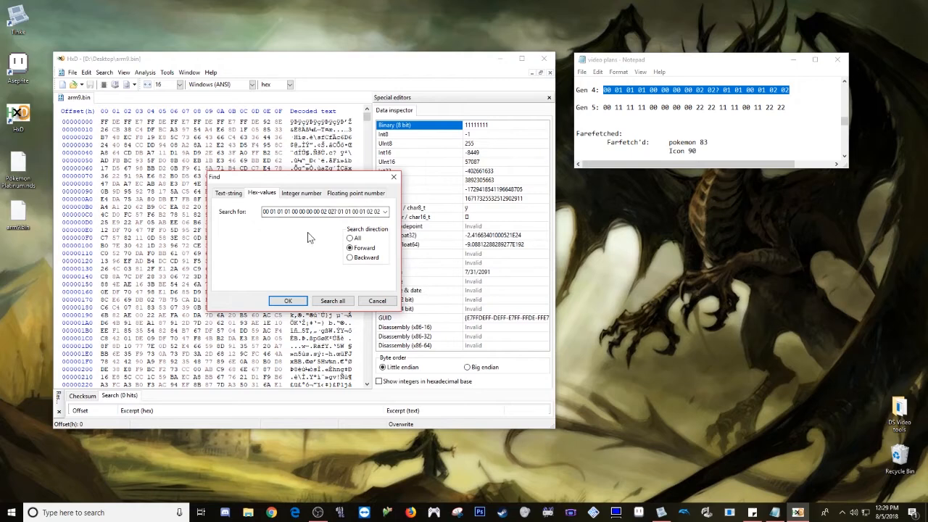
pyautogui.click(708, 108)
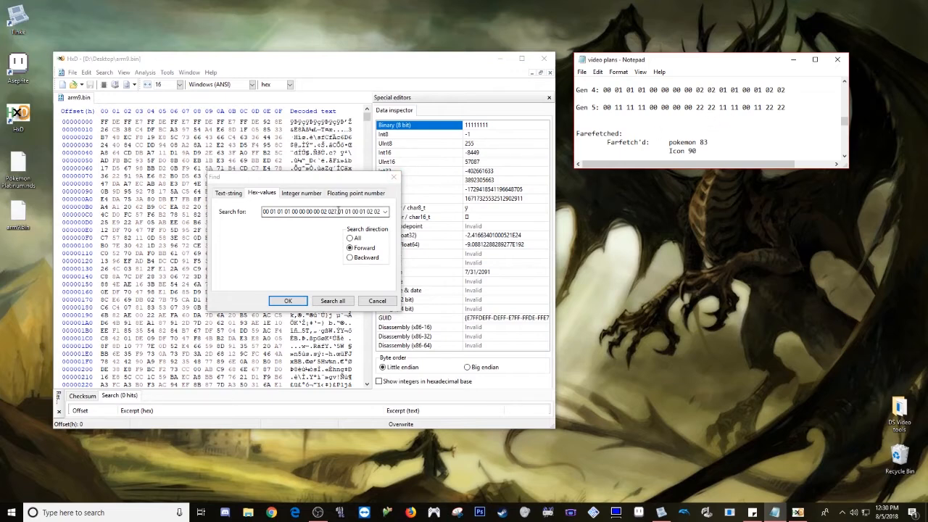
pyautogui.click(338, 211)
pyautogui.click(339, 211)
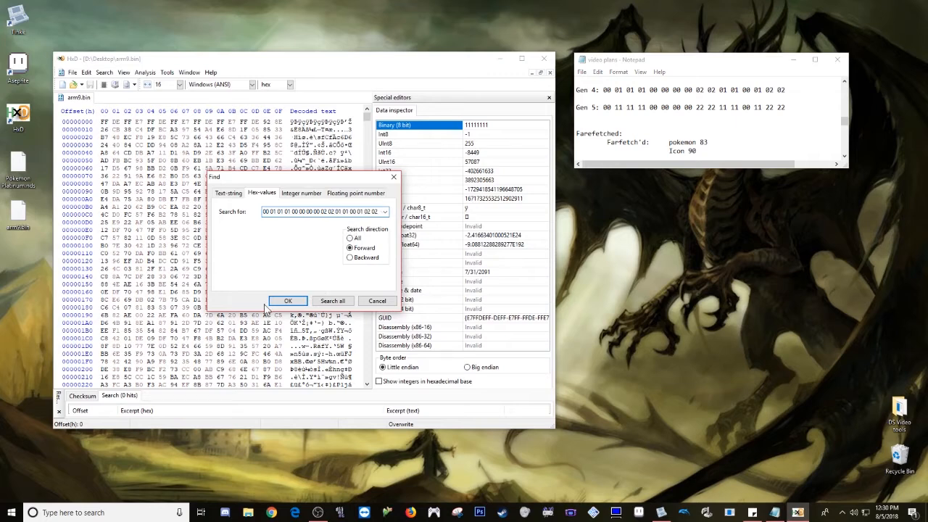
pyautogui.click(290, 301)
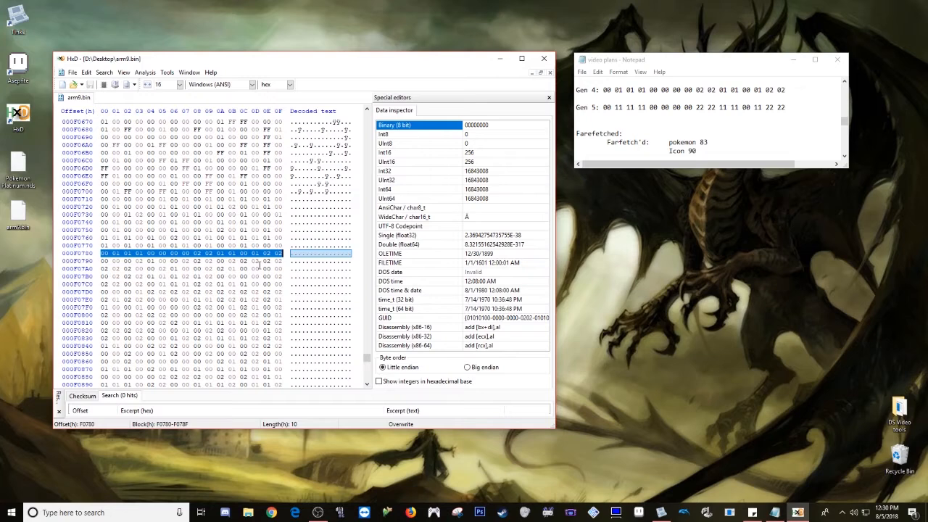
pyautogui.click(104, 72)
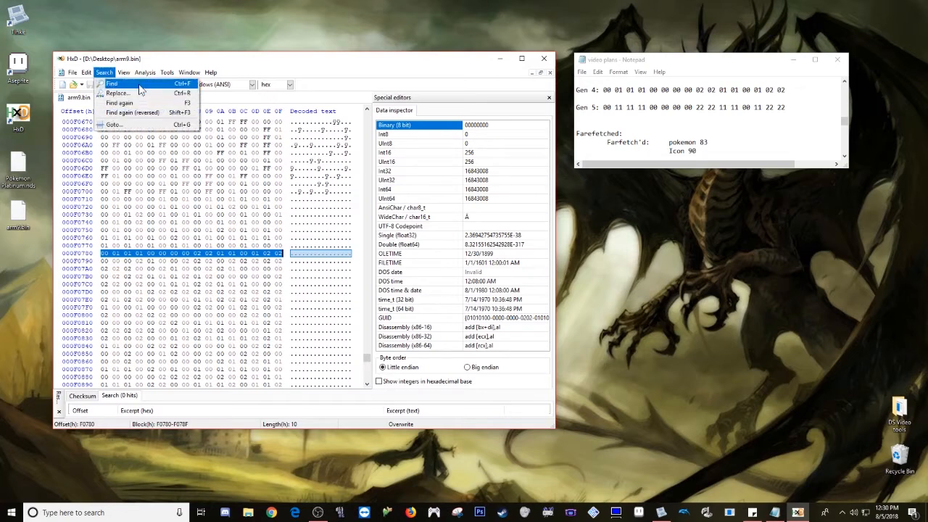
pyautogui.click(114, 81)
pyautogui.click(336, 211)
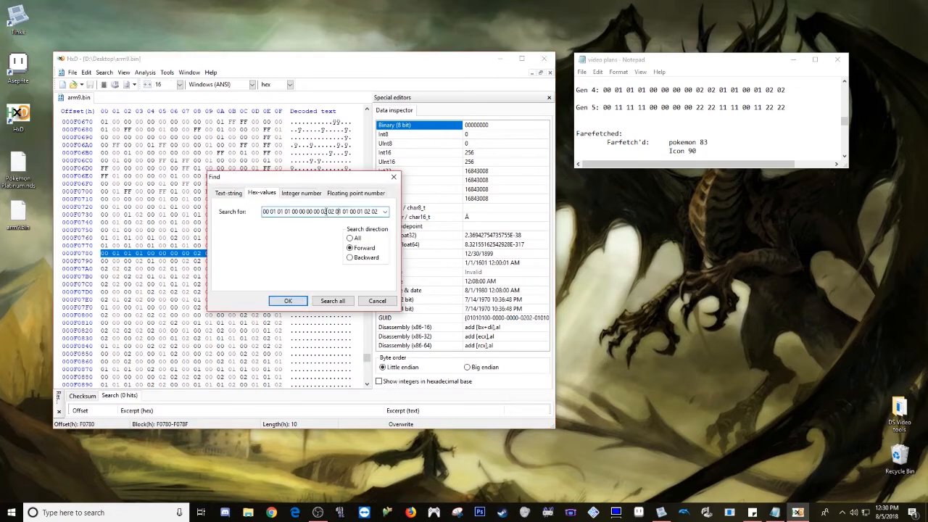
pyautogui.moveTo(327, 212); pyautogui.dragTo(378, 211)
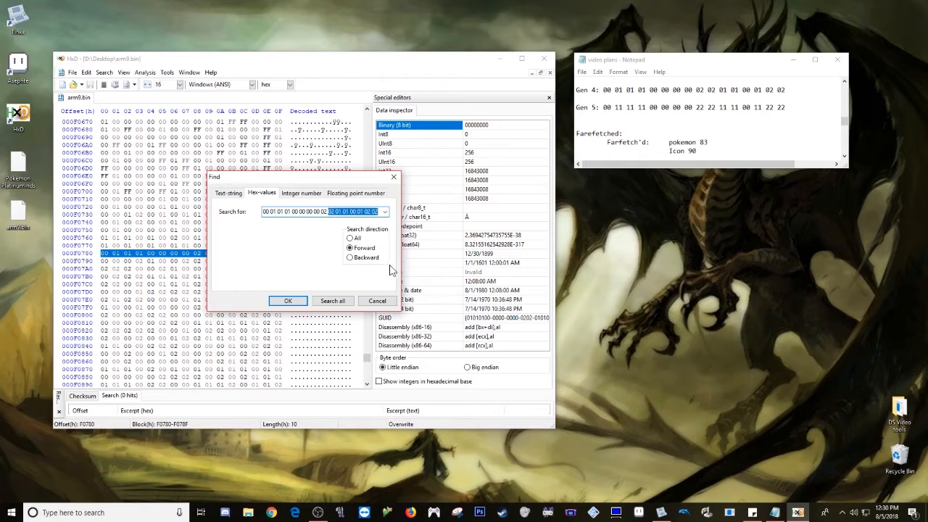
pyautogui.press('BackSpace')
pyautogui.click(289, 301)
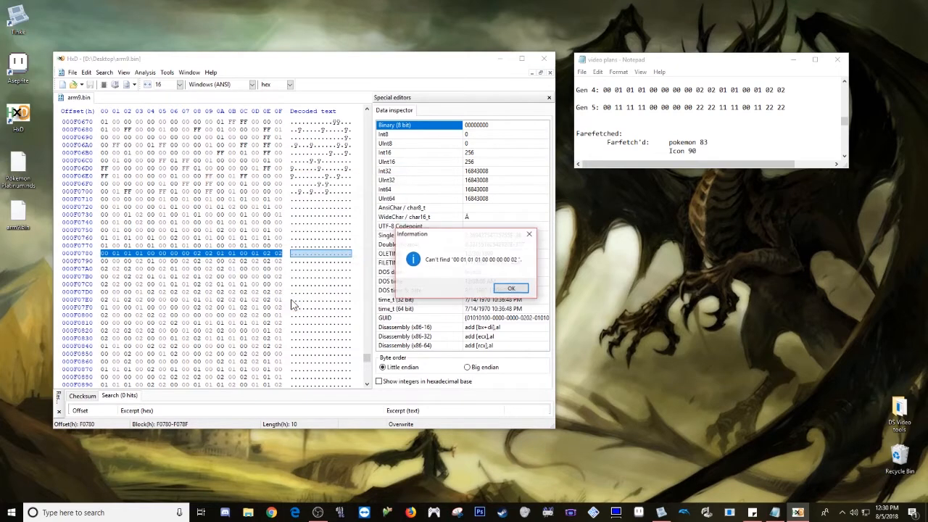
pyautogui.click(508, 289)
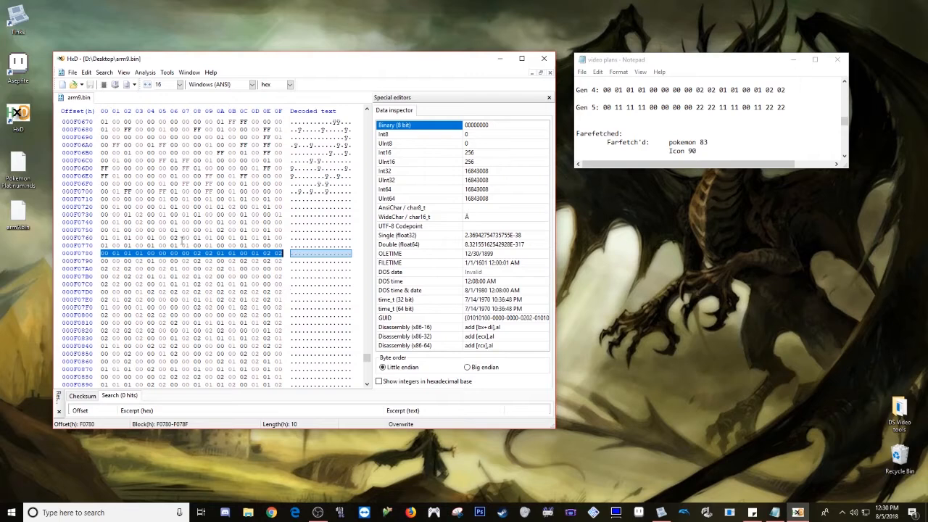
pyautogui.click(105, 261)
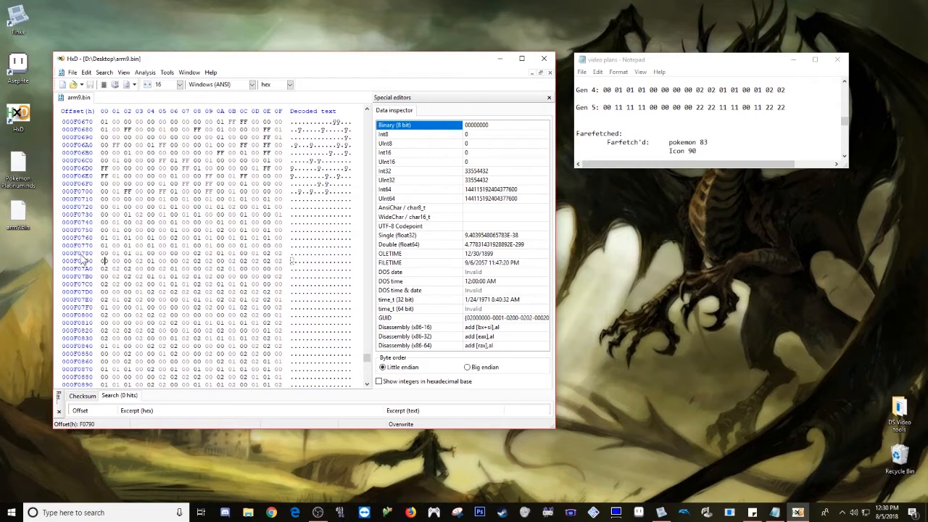
pyautogui.click(103, 253)
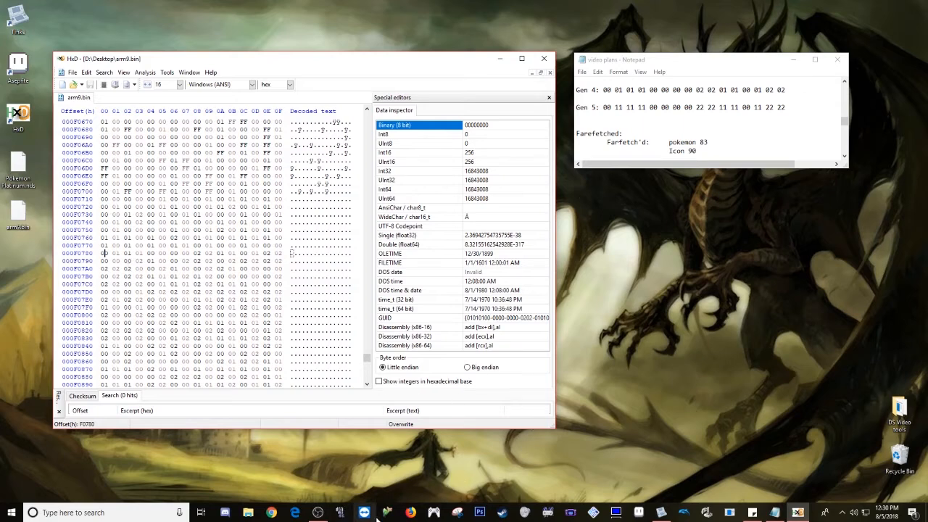
# Switch to Tinke, move its window away from the desktop's upper-left area, and collapse the ftc folder in the ROM tree.
pyautogui.click(661, 513)
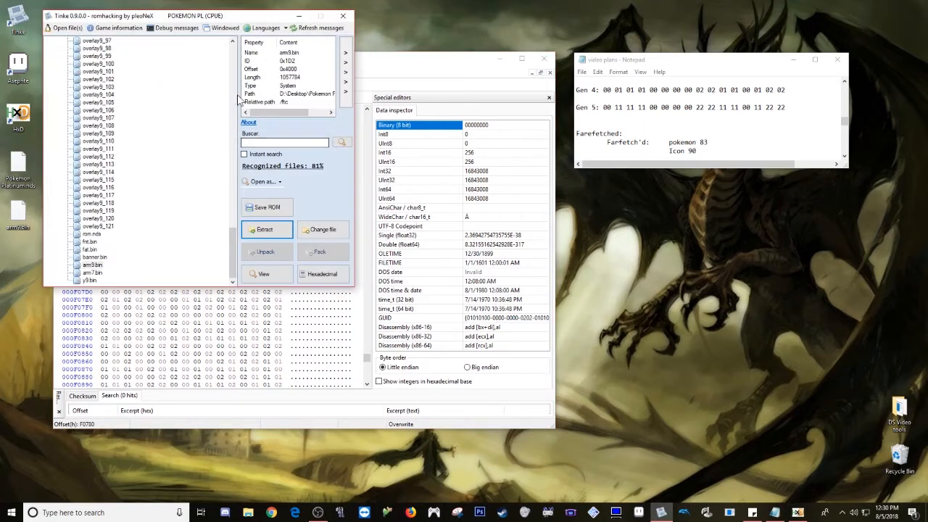
pyautogui.moveTo(250, 20); pyautogui.dragTo(432, 167)
pyautogui.scroll(15, 336, 259)
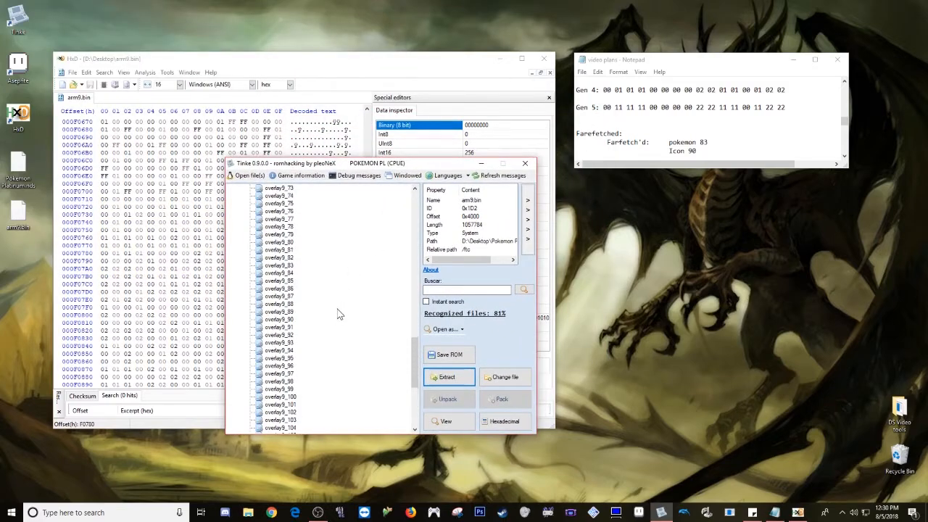
pyautogui.scroll(10, 319, 312)
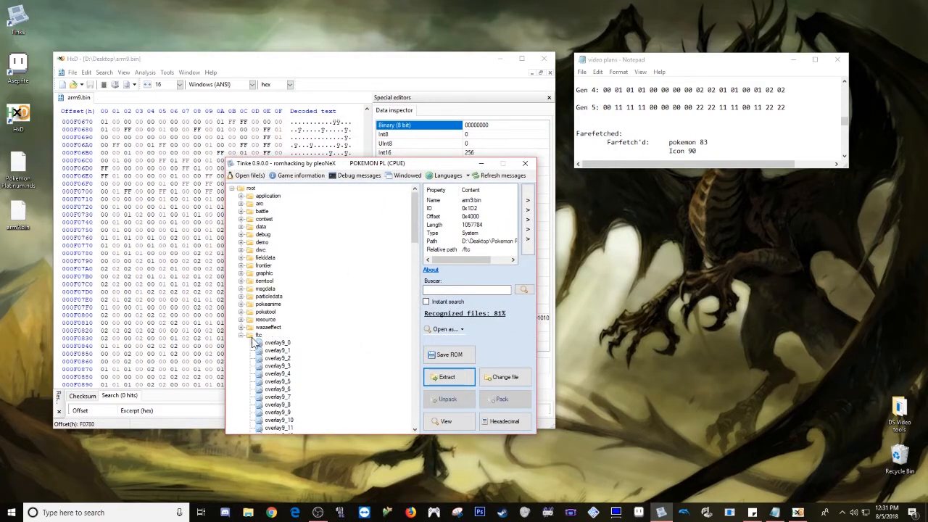
pyautogui.click(243, 337)
# Expand the poketool and icongra folders, unpack pl_poke_icon.narc, and move the Tinke window clear of the hex bytes.
pyautogui.click(242, 313)
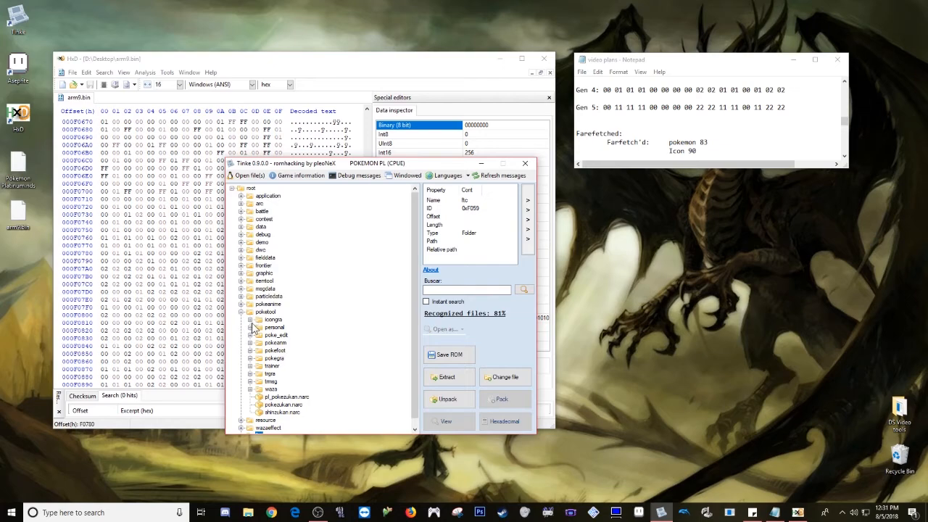
pyautogui.click(250, 320)
pyautogui.click(286, 327)
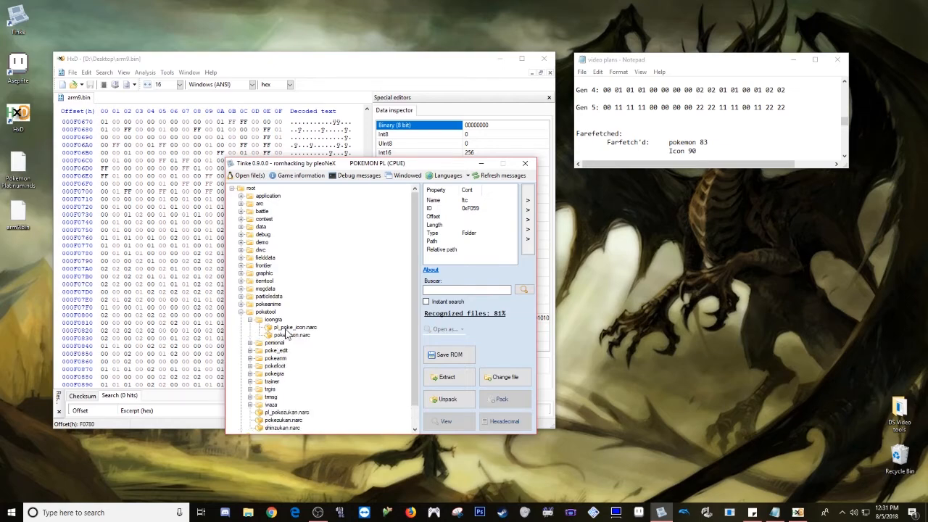
pyautogui.click(448, 400)
pyautogui.moveTo(354, 168); pyautogui.dragTo(514, 184)
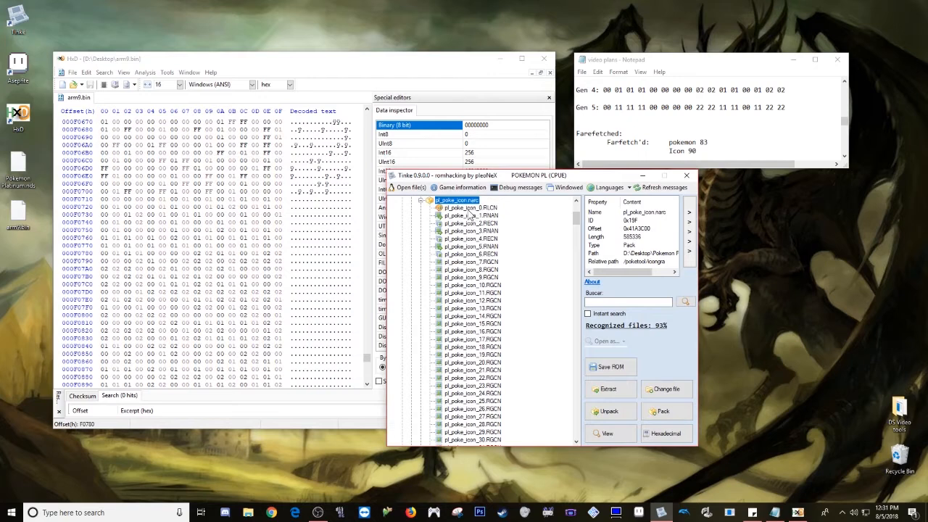
# View the icon palette file pl_poke_icon_0.RLCN and look through its first palettes, returning to palette 0.
pyautogui.click(470, 209)
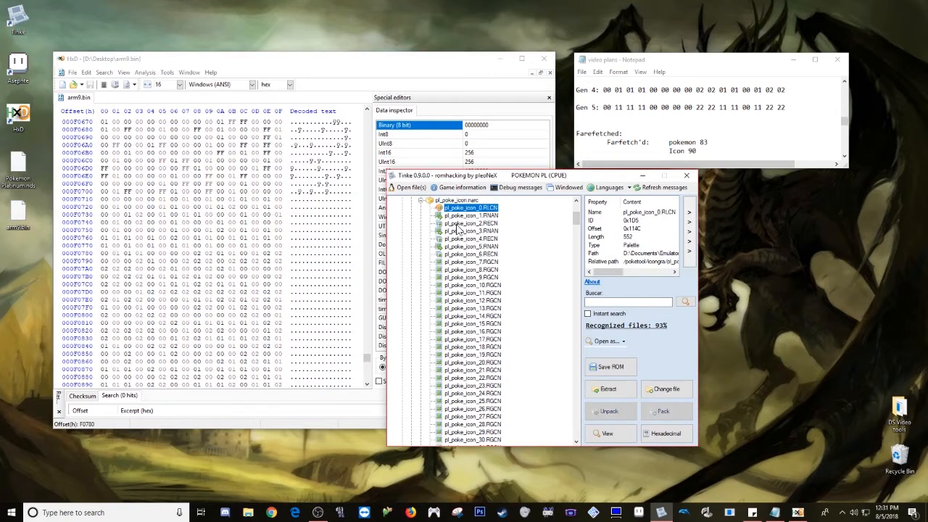
pyautogui.click(627, 437)
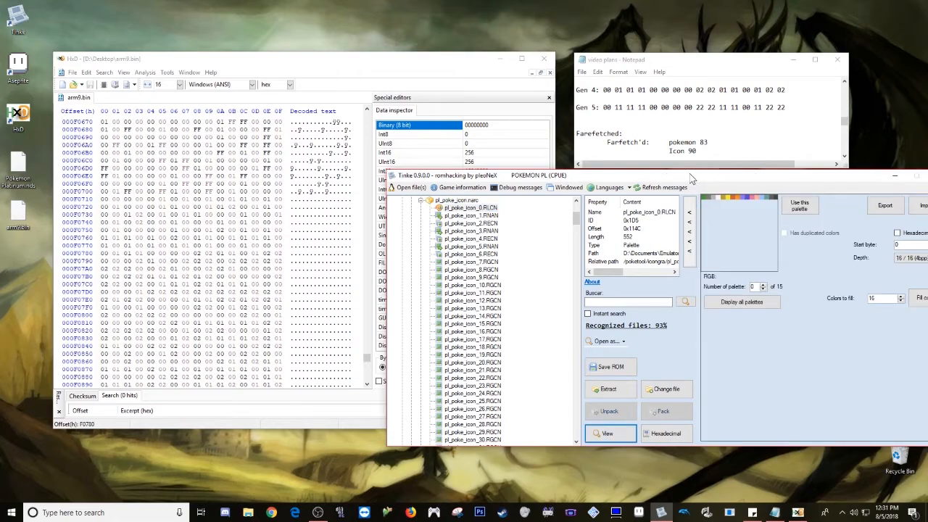
pyautogui.moveTo(692, 181); pyautogui.dragTo(606, 195)
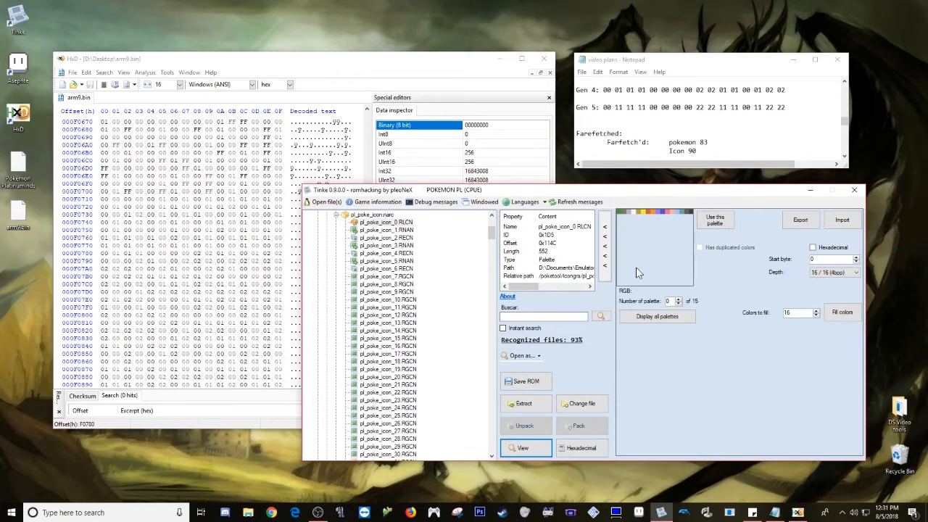
pyautogui.click(678, 300)
pyautogui.click(678, 299)
pyautogui.click(678, 304)
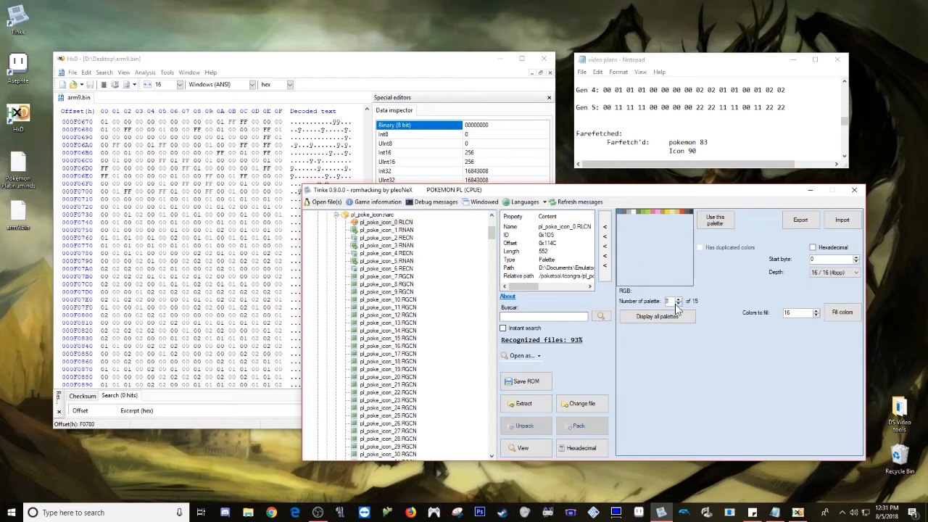
pyautogui.click(678, 304)
# View the tiles of pl_poke_icon_7.RGCN and set the image width to 32.
pyautogui.click(379, 222)
pyautogui.click(383, 231)
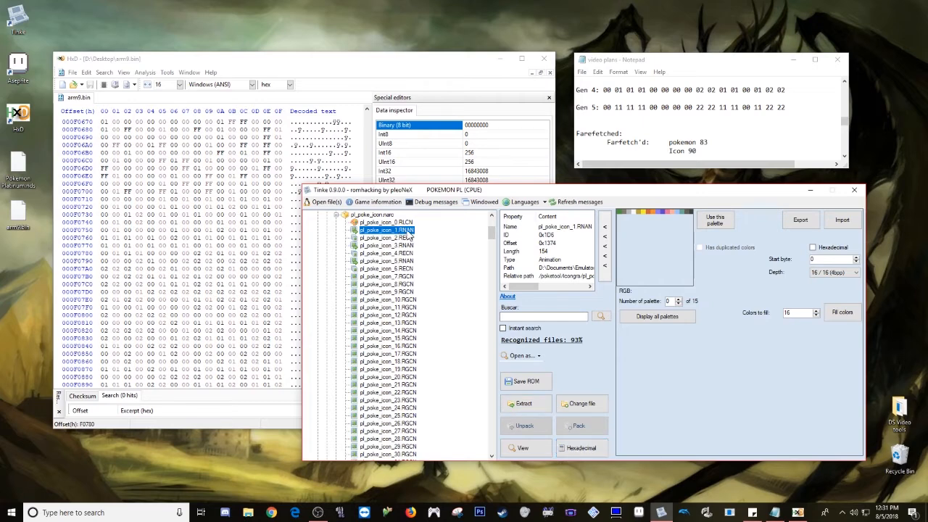
pyautogui.click(410, 278)
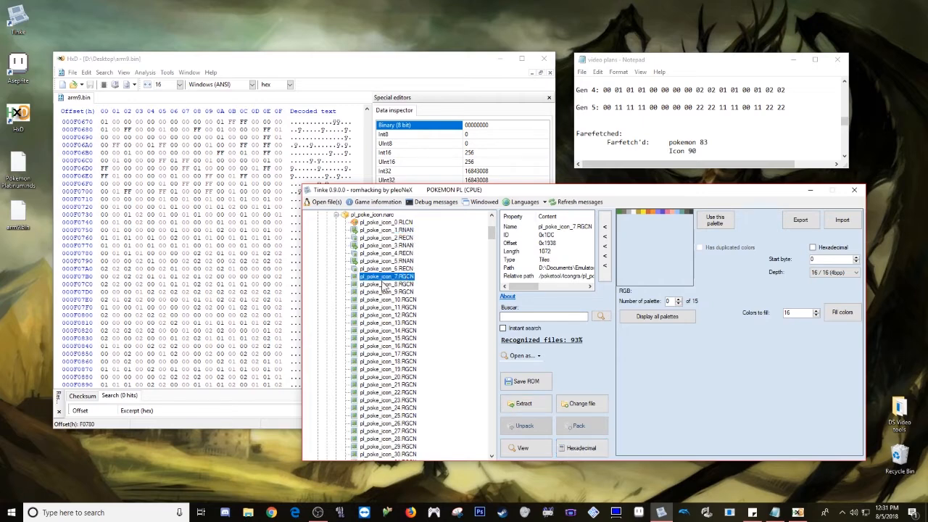
pyautogui.click(524, 448)
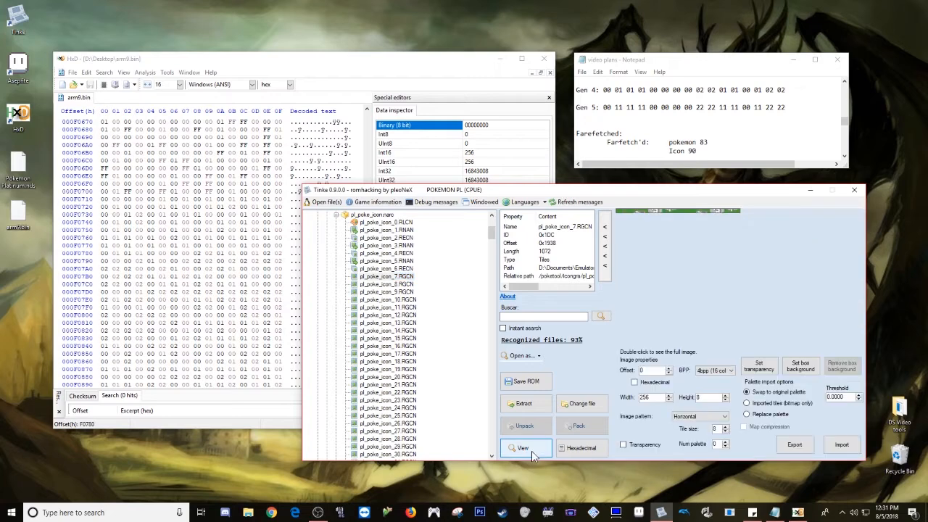
pyautogui.click(651, 400)
pyautogui.moveTo(651, 401); pyautogui.dragTo(631, 413)
pyautogui.write('32')
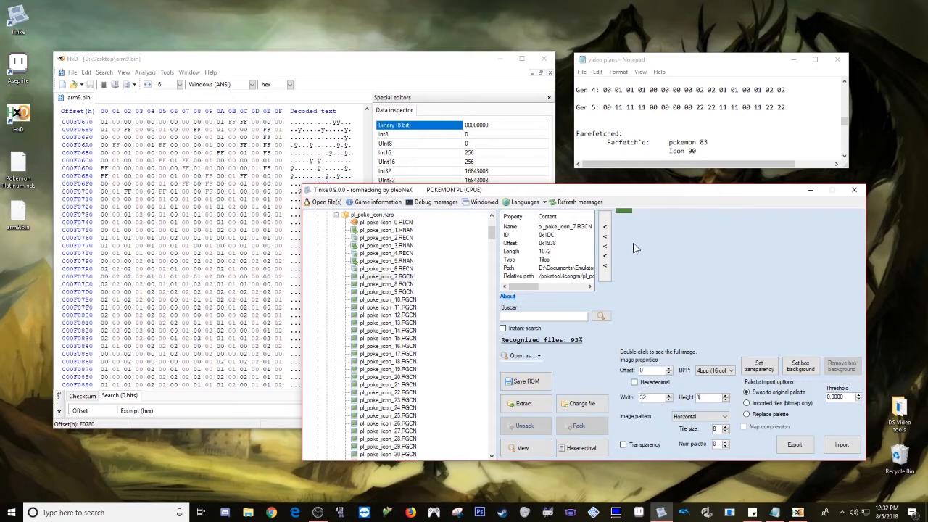
# Set the height of the pl_poke_icon_7.RGCN image to 64 and preview the icon with other palette numbers.
pyautogui.click(726, 396)
pyautogui.click(725, 397)
pyautogui.click(725, 396)
pyautogui.click(726, 396)
pyautogui.click(725, 396)
pyautogui.click(726, 396)
pyautogui.click(726, 396)
pyautogui.click(725, 396)
pyautogui.click(726, 401)
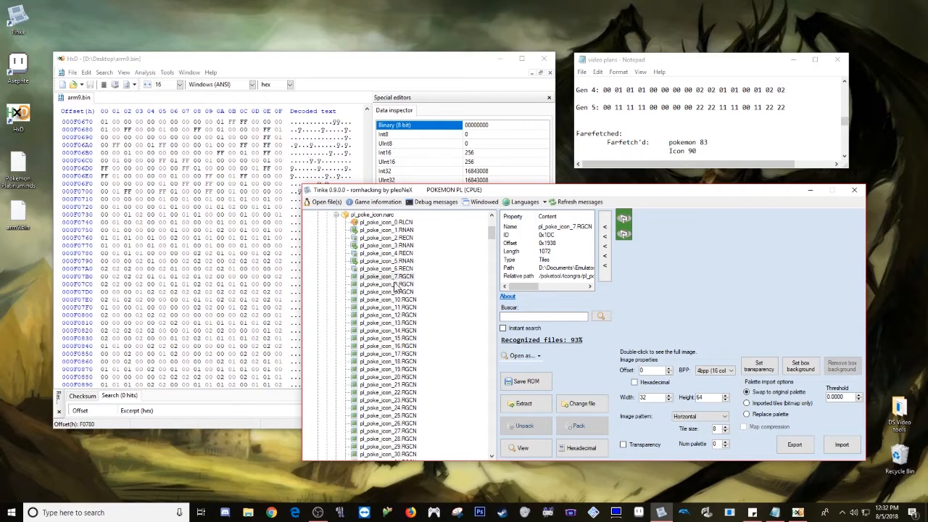
pyautogui.click(725, 442)
pyautogui.click(725, 442)
pyautogui.click(726, 448)
# View pl_poke_icon_8.RGCN with width 32, height 32 and palette number 1.
pyautogui.click(401, 284)
pyautogui.click(535, 446)
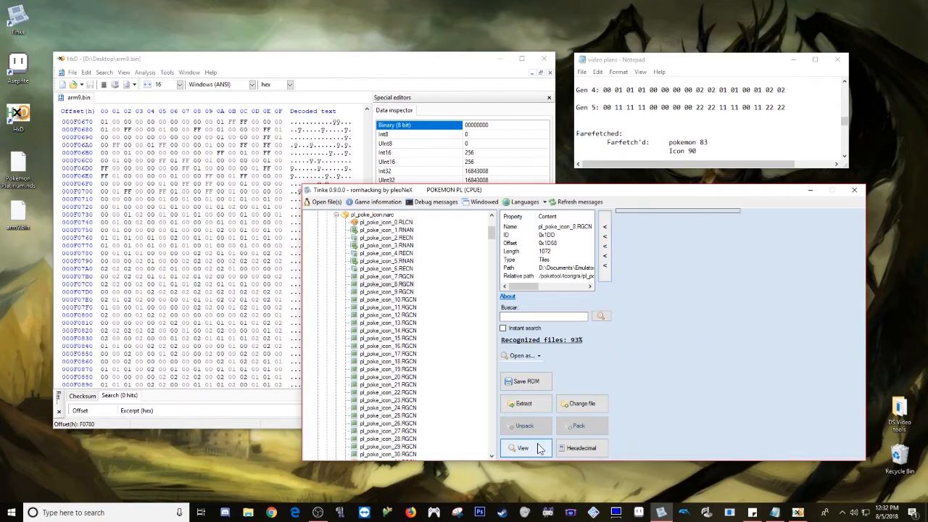
pyautogui.write('32')
pyautogui.moveTo(705, 398); pyautogui.dragTo(681, 398)
pyautogui.write('3')
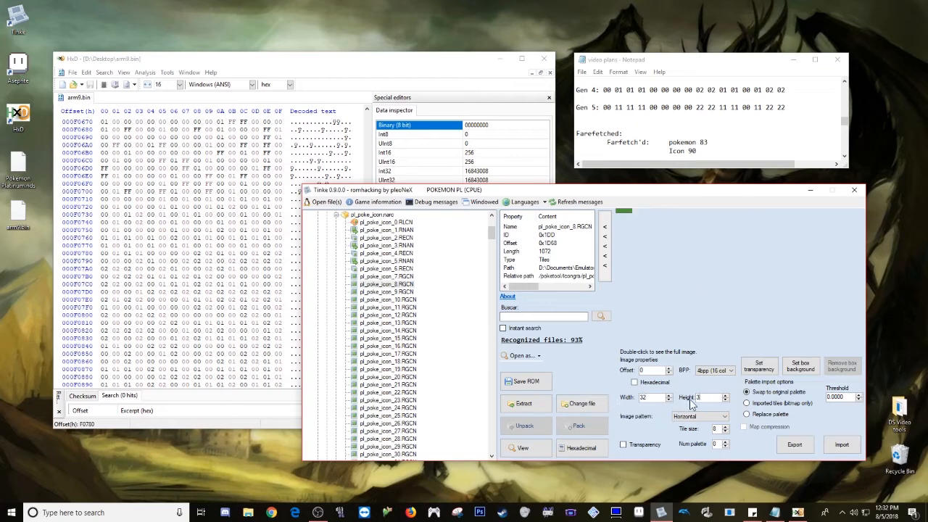
pyautogui.write('2')
pyautogui.click(726, 442)
# View the tiles of pl_poke_icon_12.RGCN and examine the palette bytes from offset F0780 in arm9.bin.
pyautogui.click(388, 315)
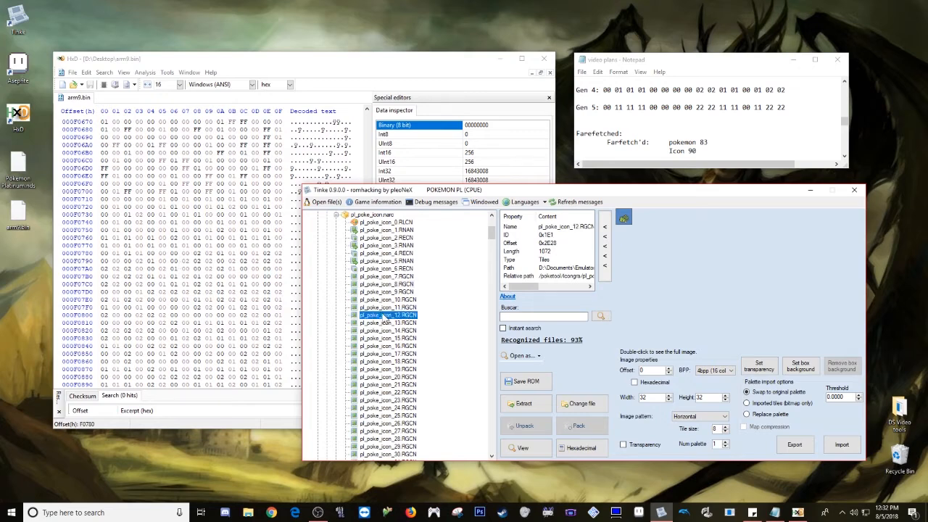
pyautogui.click(529, 448)
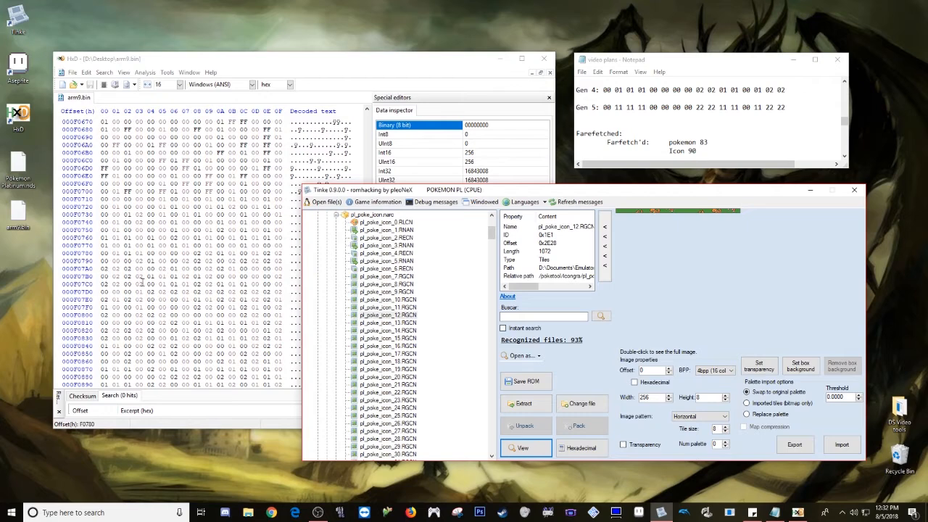
pyautogui.scroll(-1, 159, 305)
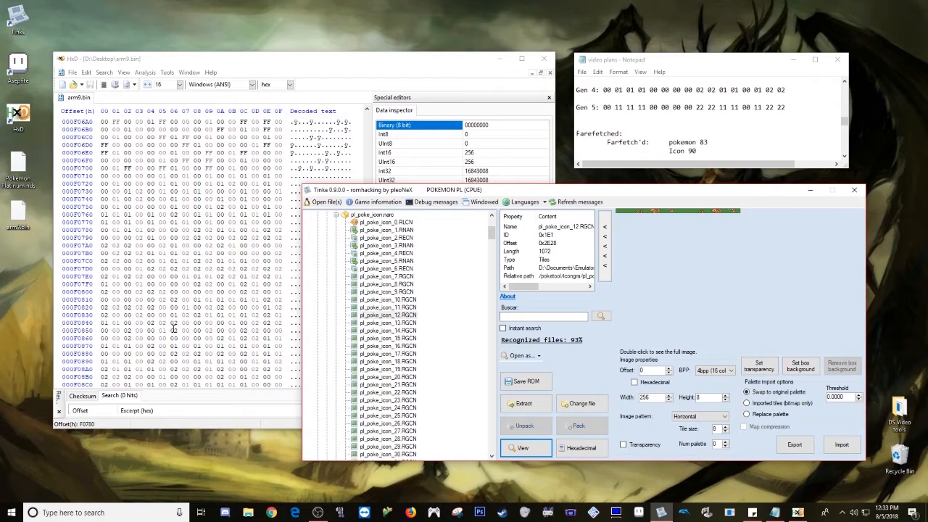
# Select Farfetch'd's Pokemon number 83 in the notes, and launch Calculator placed over Tinke.
pyautogui.click(707, 142)
pyautogui.doubleClick(703, 142)
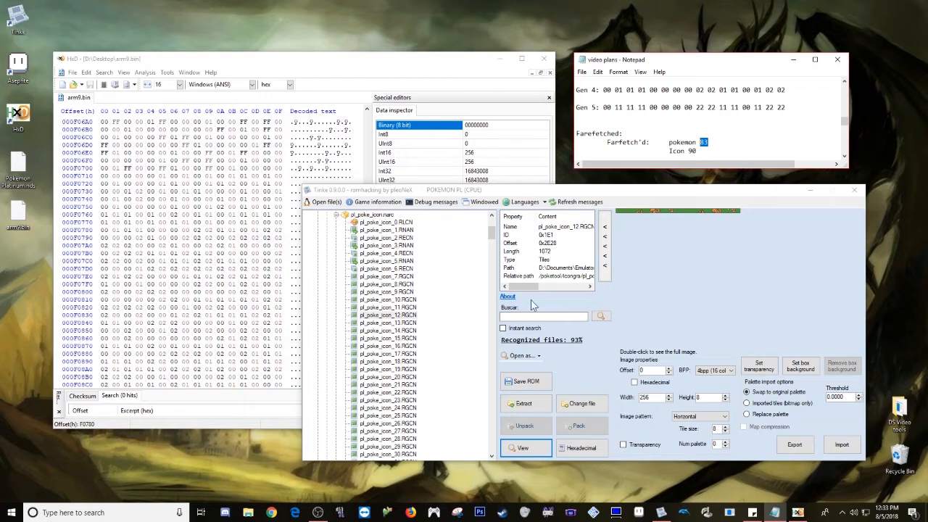
pyautogui.click(114, 512)
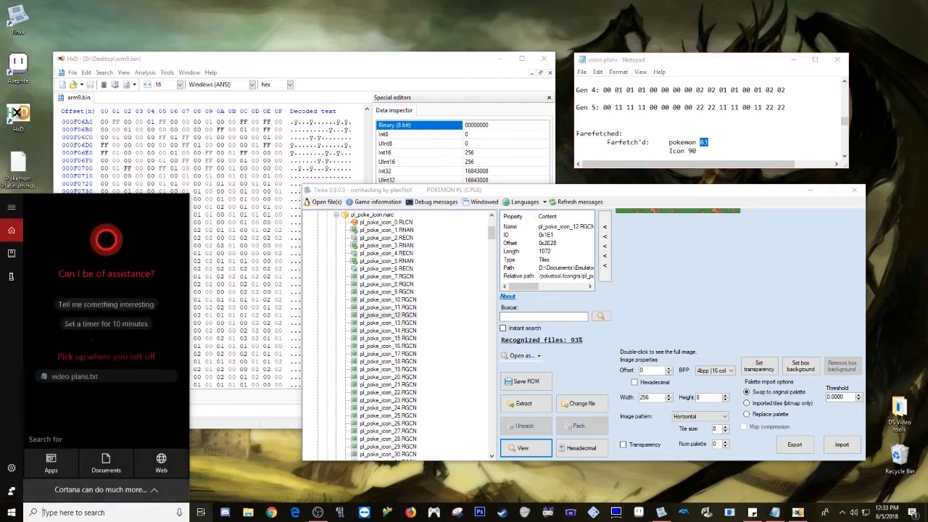
pyautogui.write('calc')
pyautogui.click(60, 251)
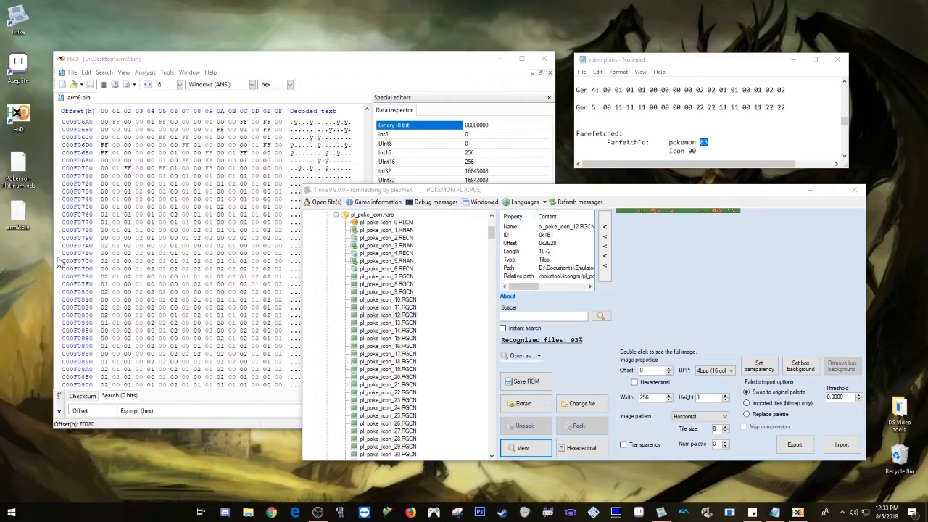
pyautogui.moveTo(159, 216); pyautogui.dragTo(501, 218)
# Calculate 83 + 1 in Calculator.
pyautogui.click(436, 376)
pyautogui.click(491, 432)
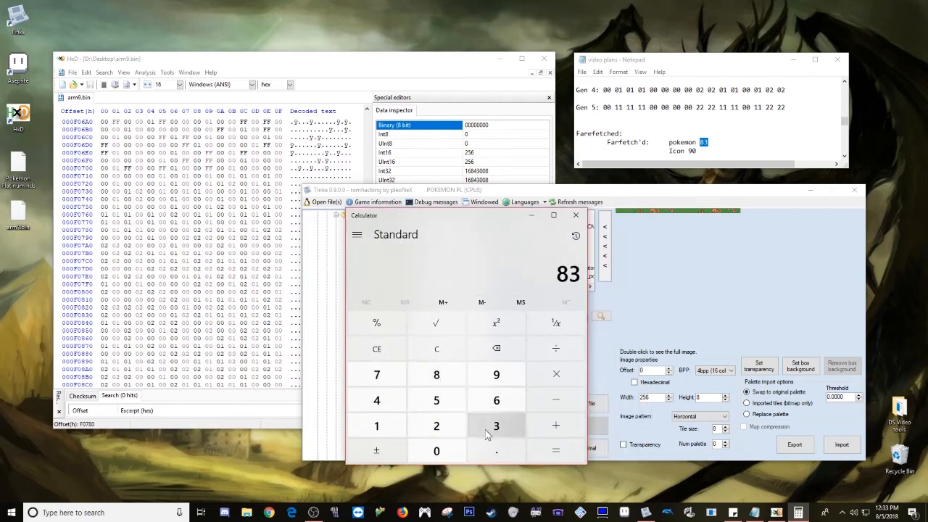
pyautogui.click(547, 439)
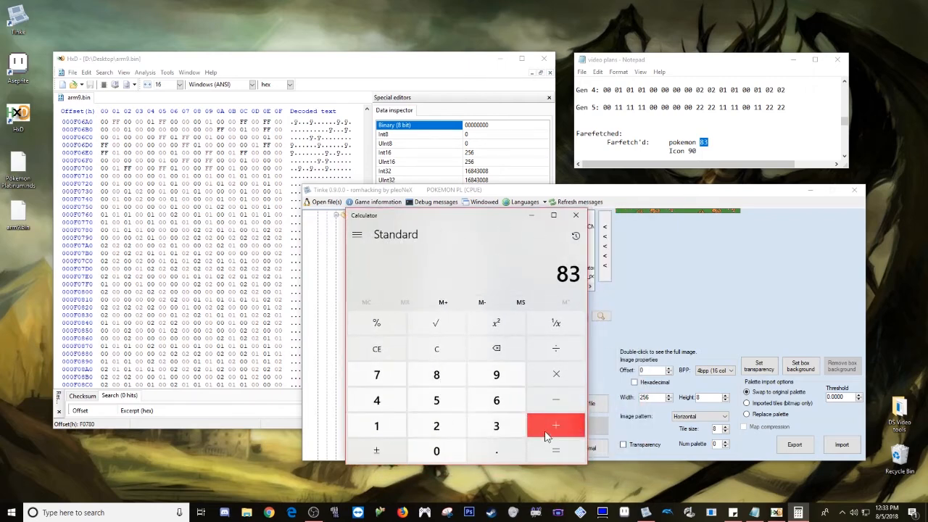
pyautogui.click(381, 428)
pyautogui.click(566, 454)
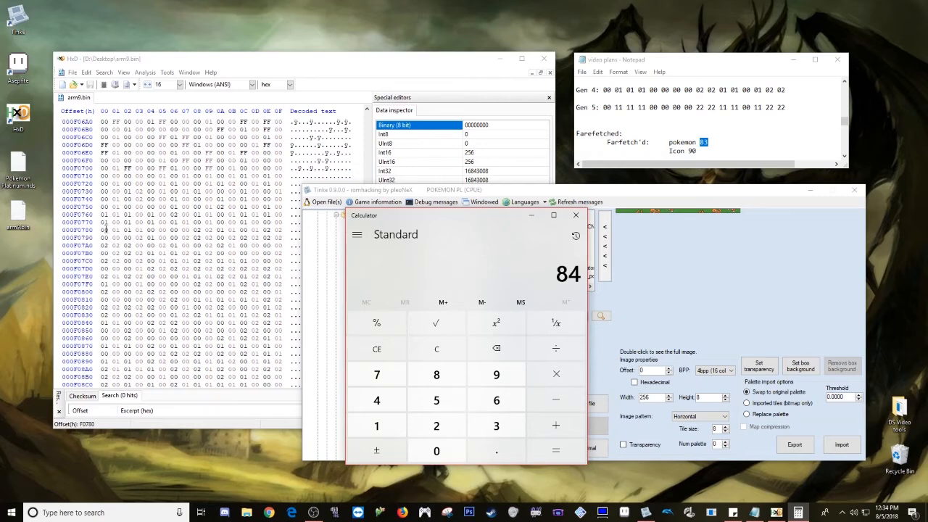
# Divide the resulting sum by 16 in Calculator.
pyautogui.click(557, 355)
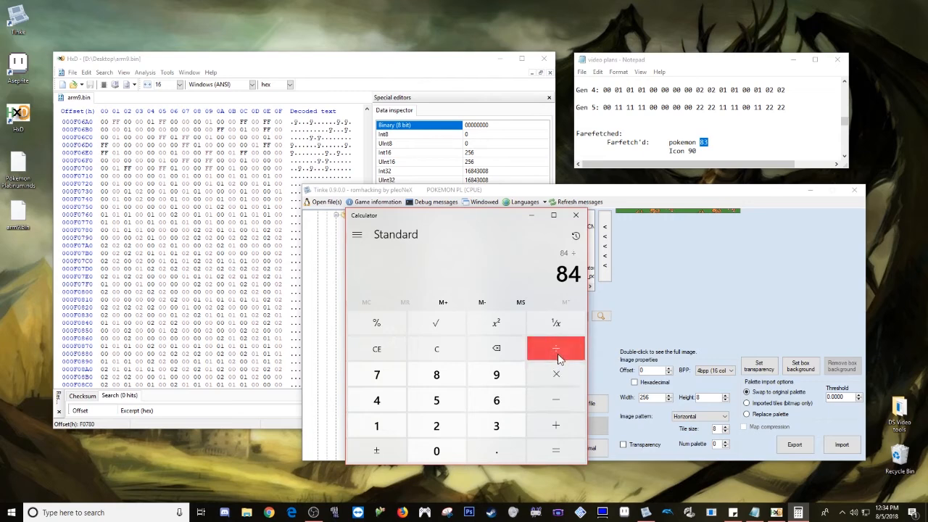
pyautogui.click(379, 421)
pyautogui.click(480, 410)
pyautogui.click(560, 450)
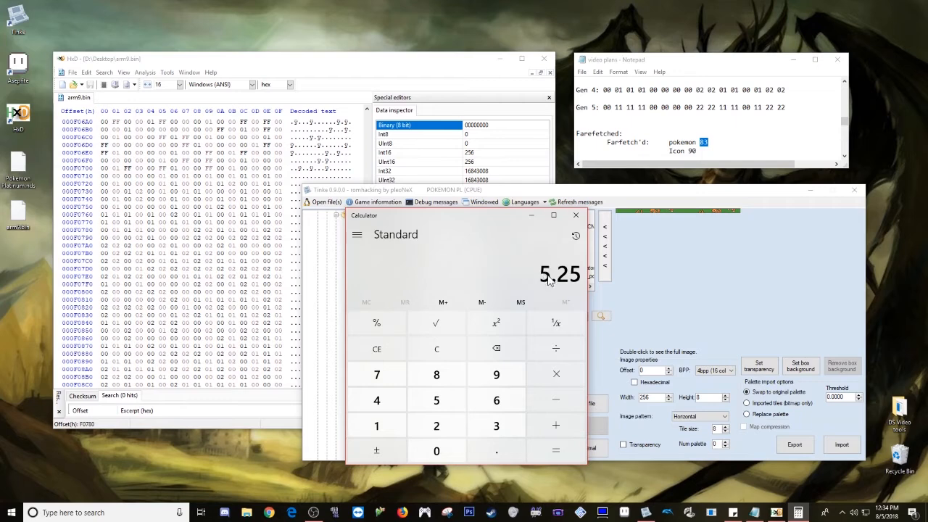
# Multiply 16 by 5 in Calculator.
pyautogui.click(371, 427)
pyautogui.click(496, 400)
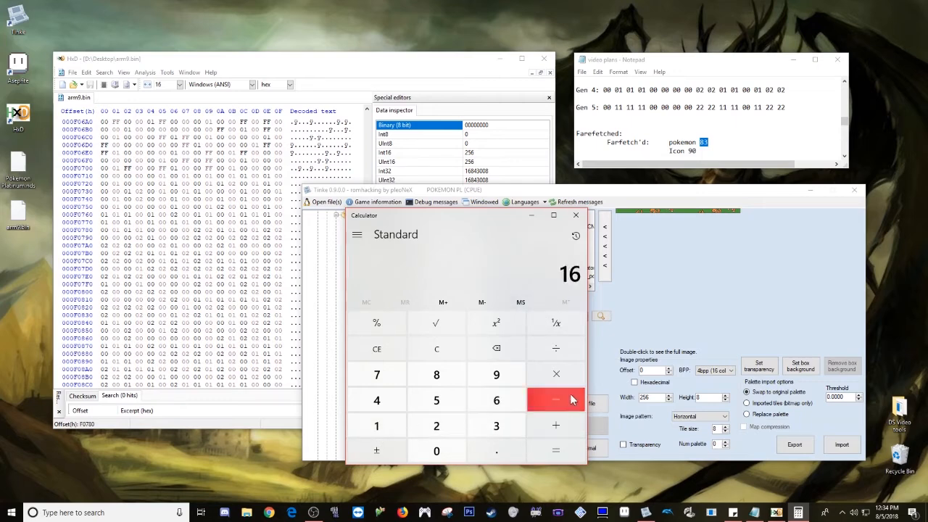
pyautogui.click(564, 373)
pyautogui.click(448, 404)
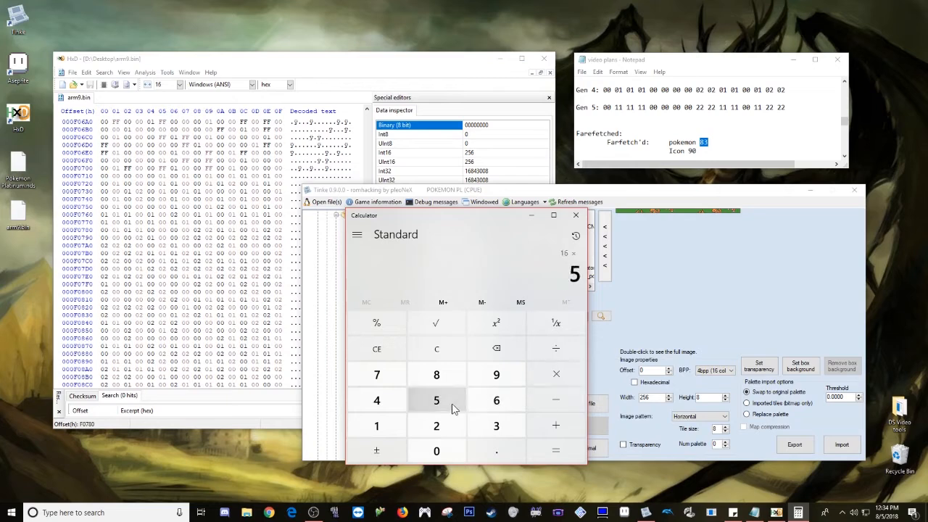
pyautogui.click(557, 451)
# Subtract 84 from the resulting product in Calculator.
pyautogui.click(556, 401)
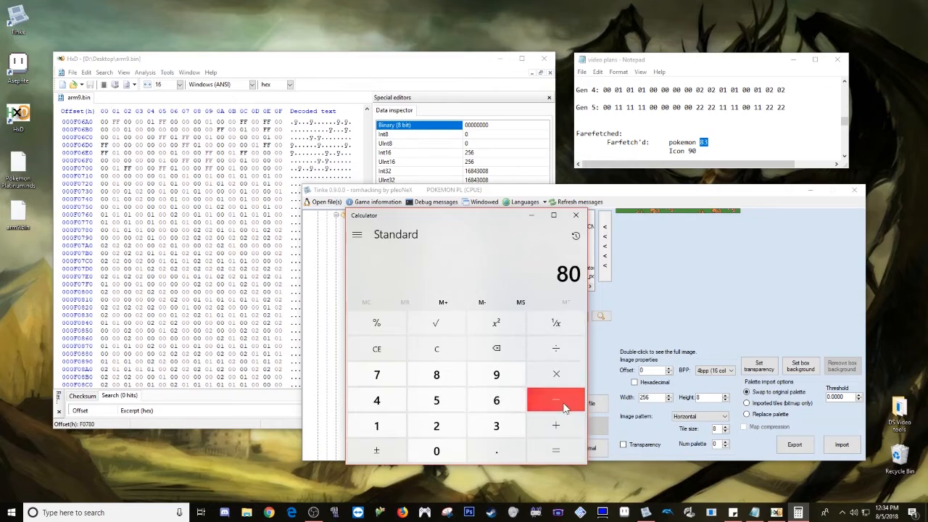
pyautogui.click(435, 379)
pyautogui.click(377, 400)
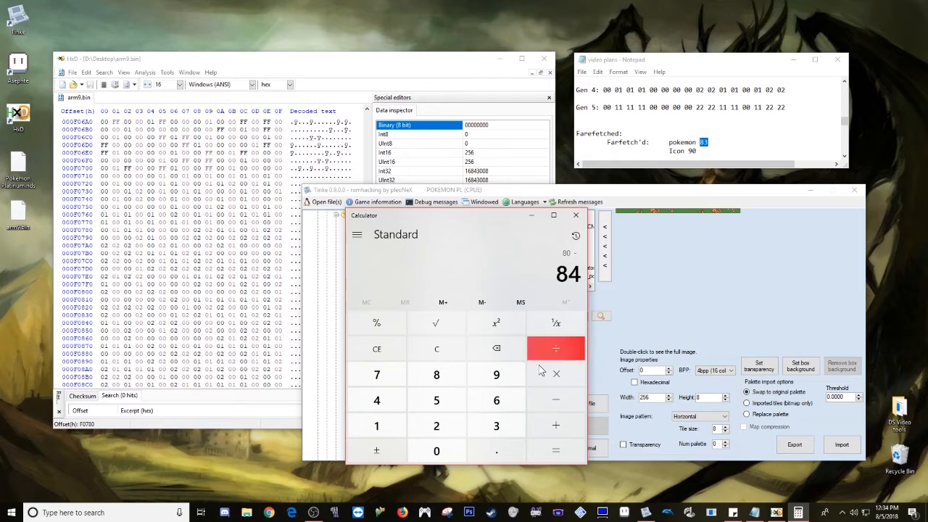
pyautogui.click(544, 444)
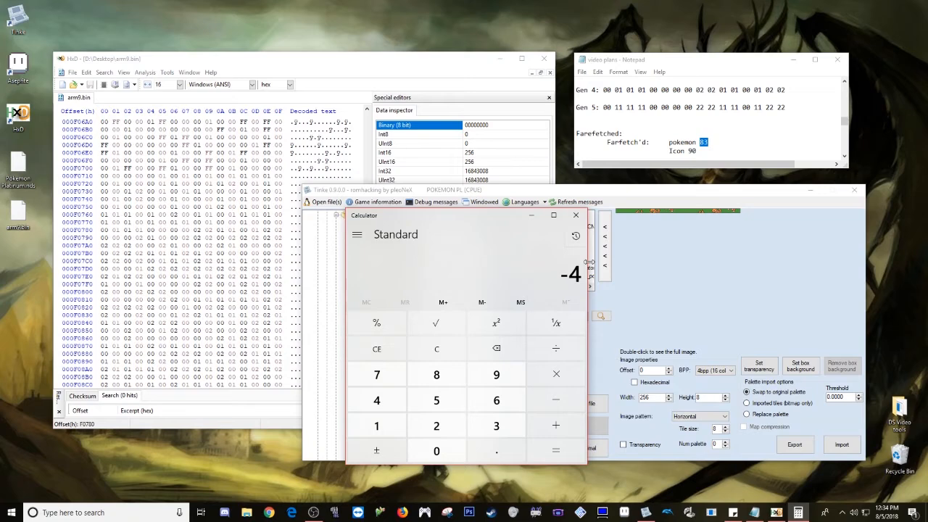
# Count five full 16-byte rows in arm9.bin in HxD, from offset F0780 through F07CF.
pyautogui.click(104, 230)
pyautogui.click(278, 230)
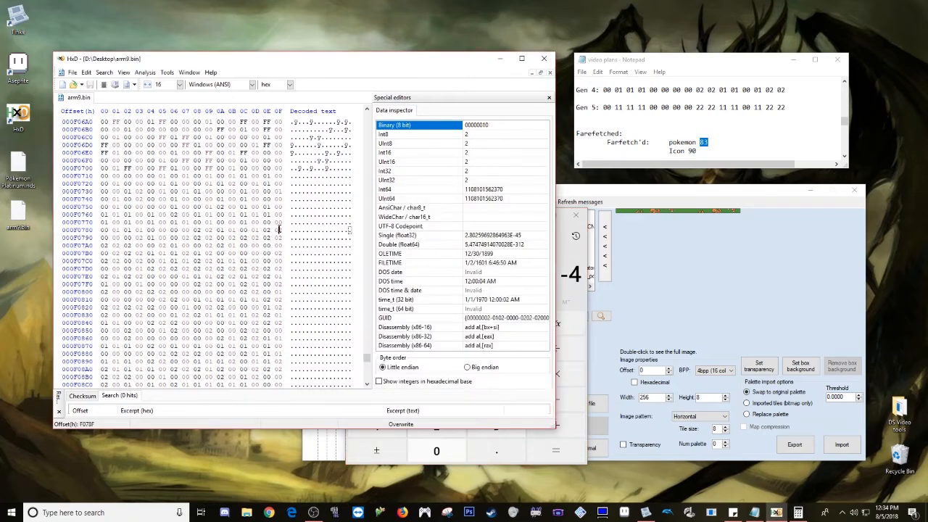
pyautogui.click(278, 238)
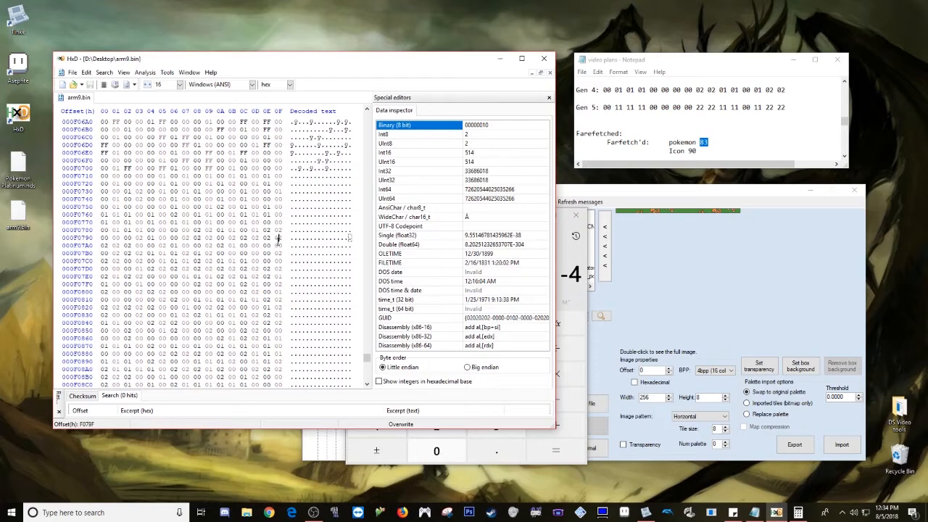
pyautogui.click(278, 247)
pyautogui.click(279, 254)
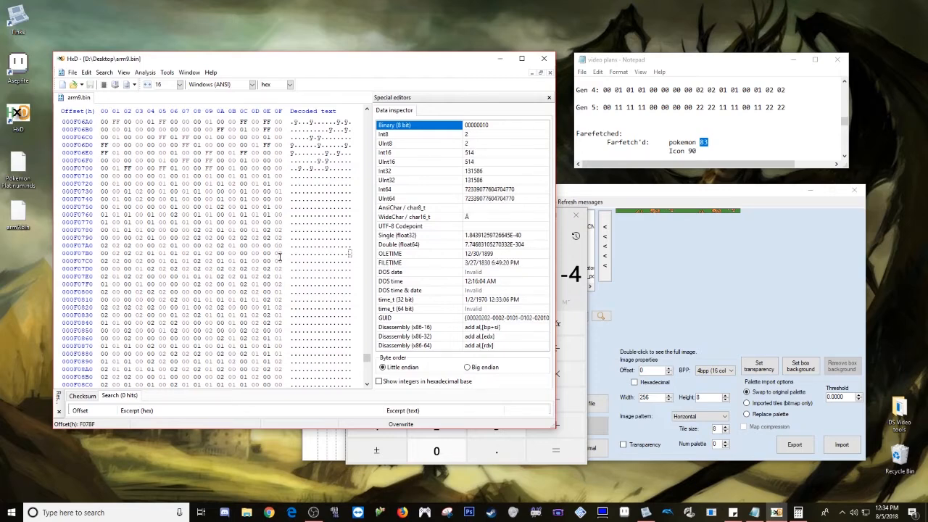
pyautogui.click(278, 261)
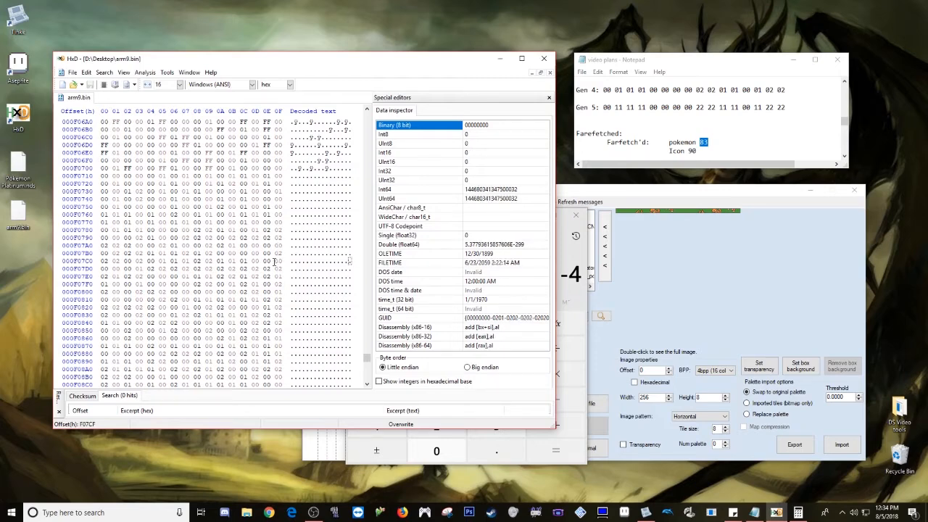
# Count four bytes along row F07D0 and place the cursor on offset F07D3.
pyautogui.click(106, 269)
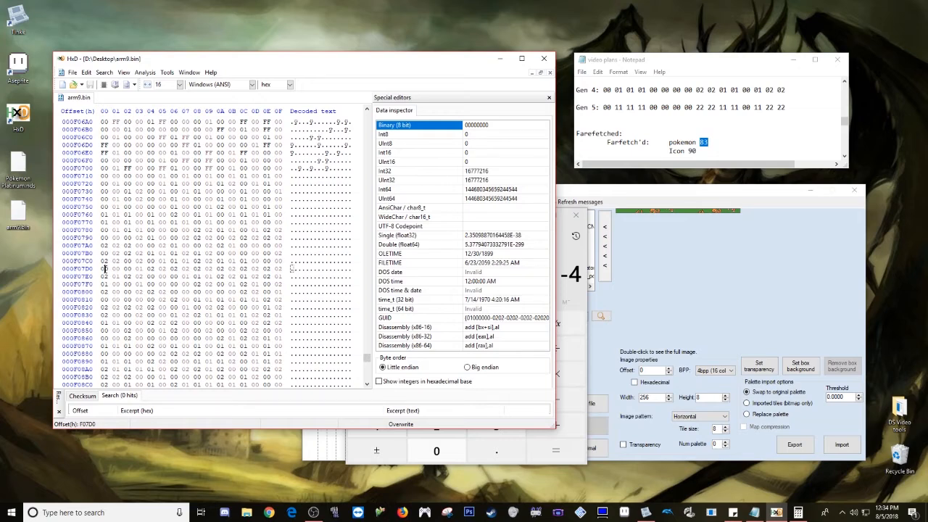
pyautogui.click(117, 269)
pyautogui.click(128, 269)
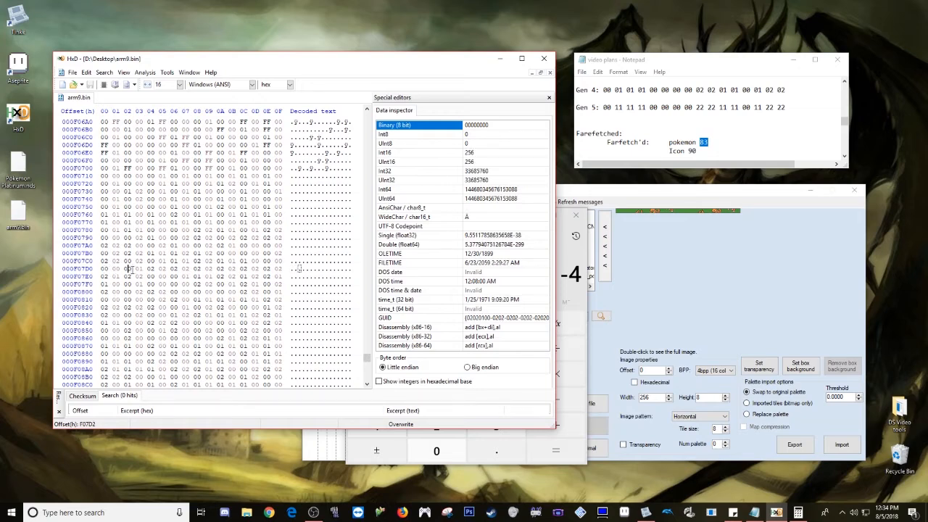
pyautogui.click(137, 269)
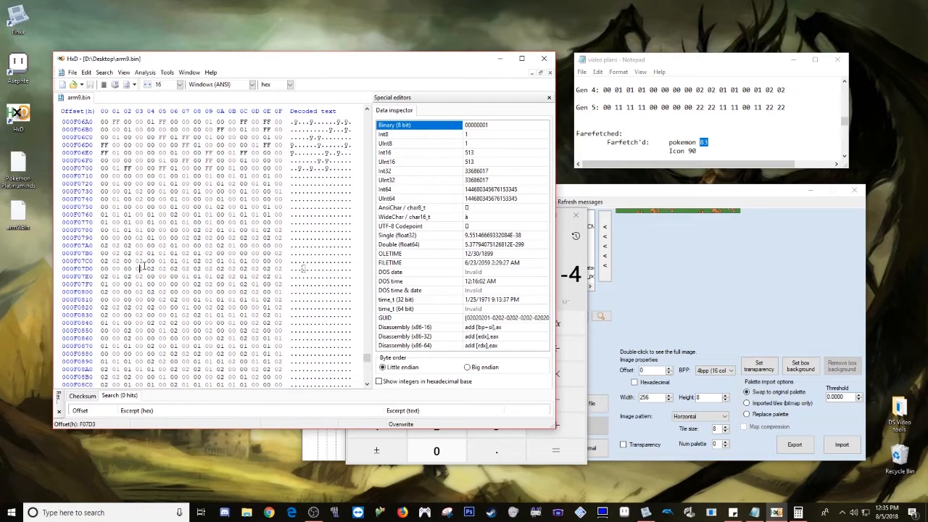
# Switch to Tinke, move its window clear of the notes, and view the tiles of pl_poke_icon_90.RGCN.
pyautogui.moveTo(631, 197); pyautogui.dragTo(688, 215)
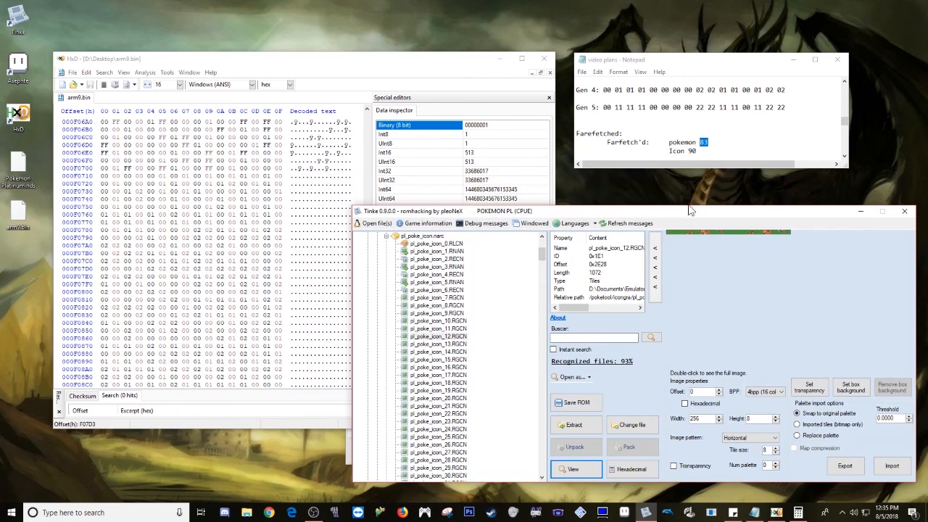
pyautogui.click(692, 151)
pyautogui.scroll(-20, 488, 328)
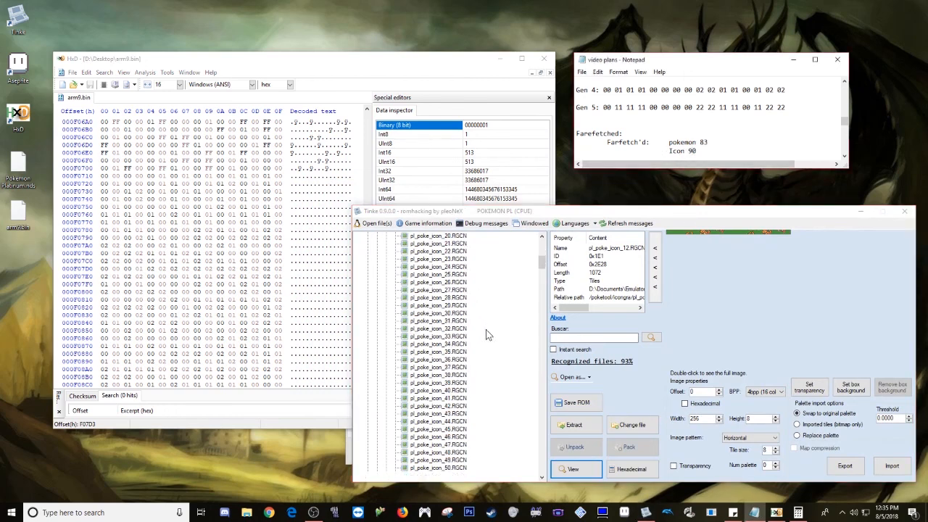
pyautogui.scroll(-3, 489, 326)
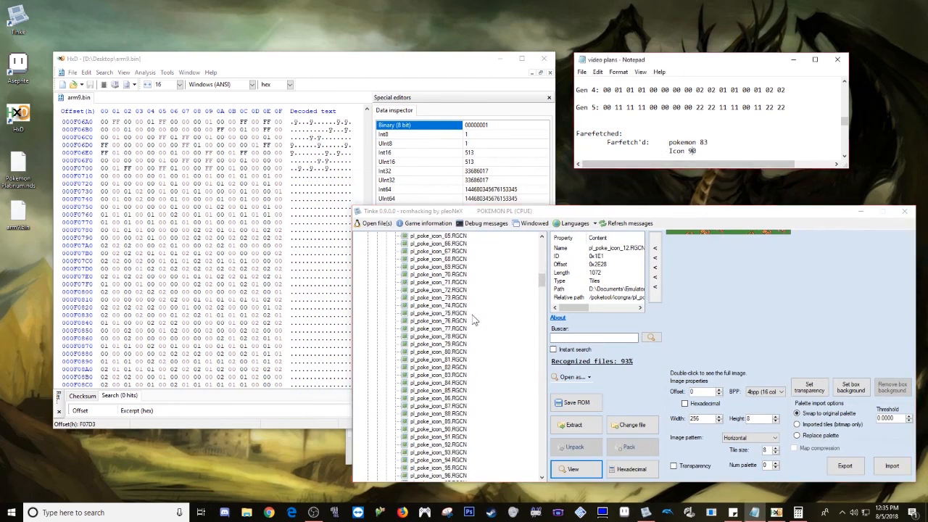
pyautogui.scroll(-3, 473, 383)
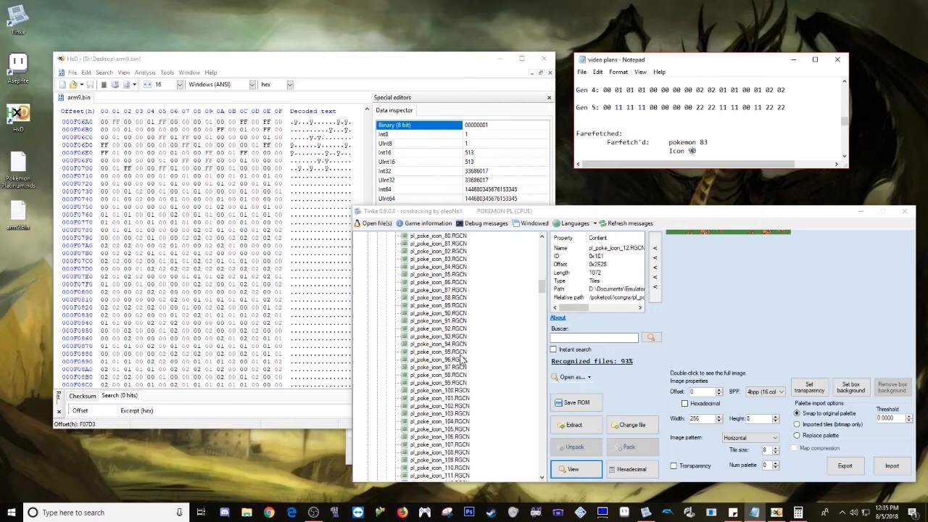
pyautogui.click(471, 318)
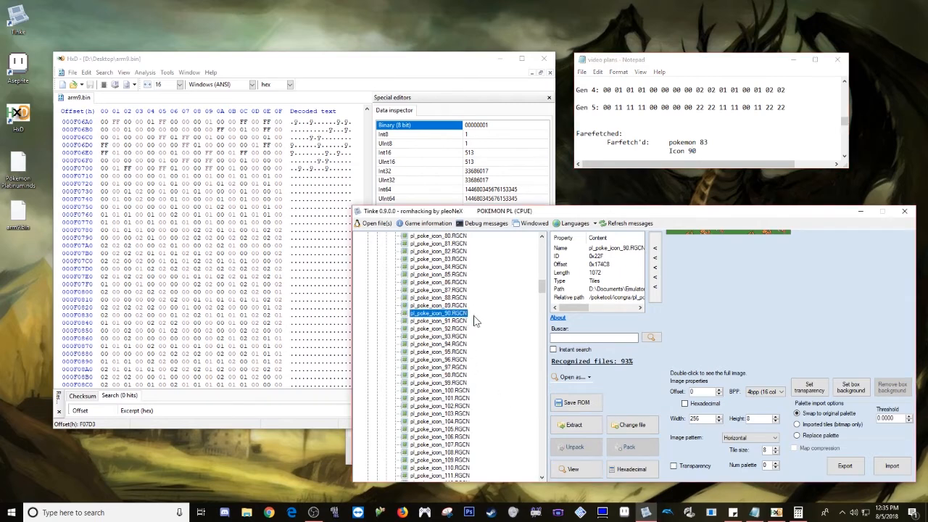
pyautogui.click(579, 470)
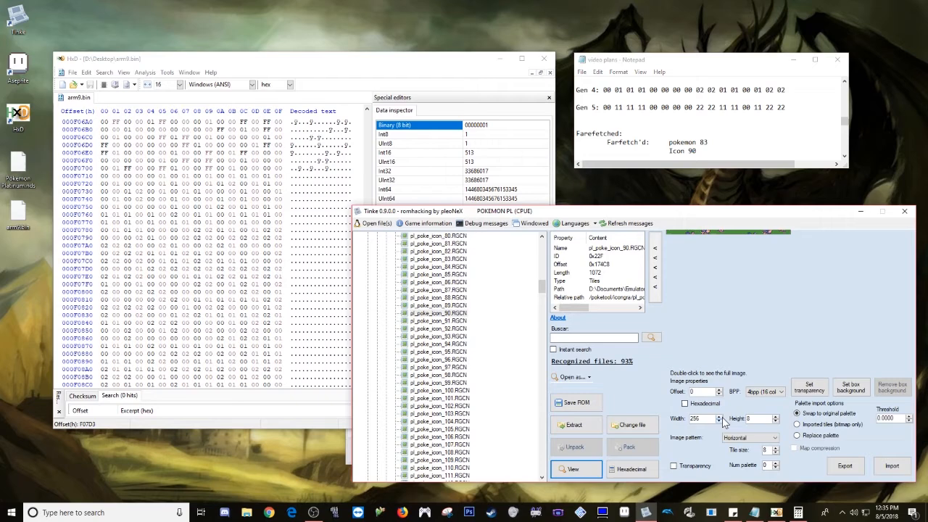
# Set the icon image's width to 32 and height to 64.
pyautogui.moveTo(706, 419); pyautogui.dragTo(684, 418)
pyautogui.write('32')
pyautogui.moveTo(755, 418); pyautogui.dragTo(739, 419)
pyautogui.write('32')
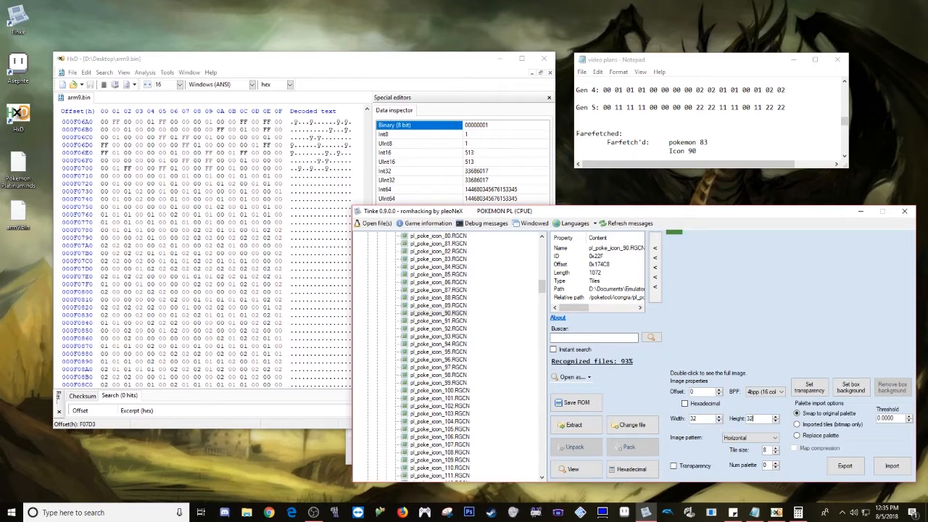
pyautogui.click(776, 417)
pyautogui.click(776, 417)
pyautogui.click(776, 417)
pyautogui.click(776, 417)
pyautogui.click(776, 417)
pyautogui.click(776, 421)
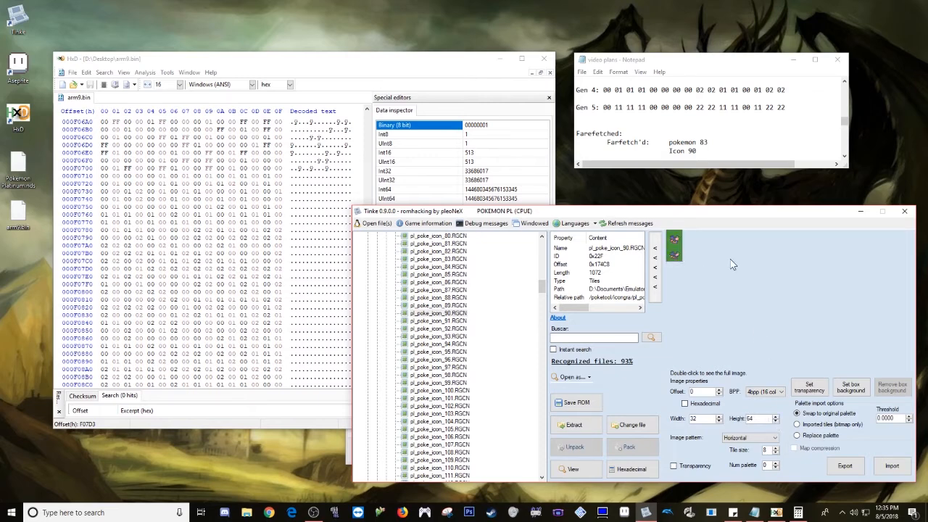
# Preview the Farfetch'd icon with palettes 1, 0 and 2, checking against the byte at F07D3 in arm9.bin.
pyautogui.click(775, 464)
pyautogui.click(287, 67)
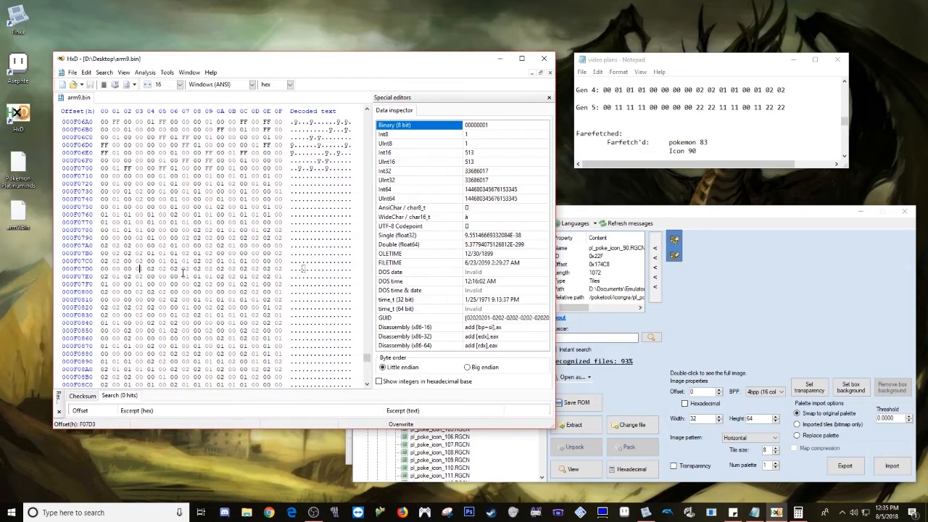
pyautogui.click(776, 467)
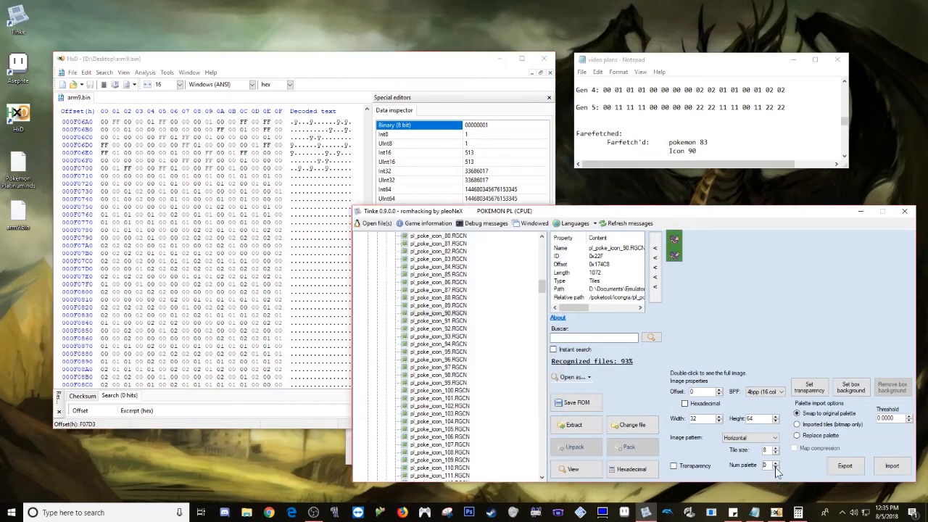
pyautogui.click(775, 464)
pyautogui.click(775, 464)
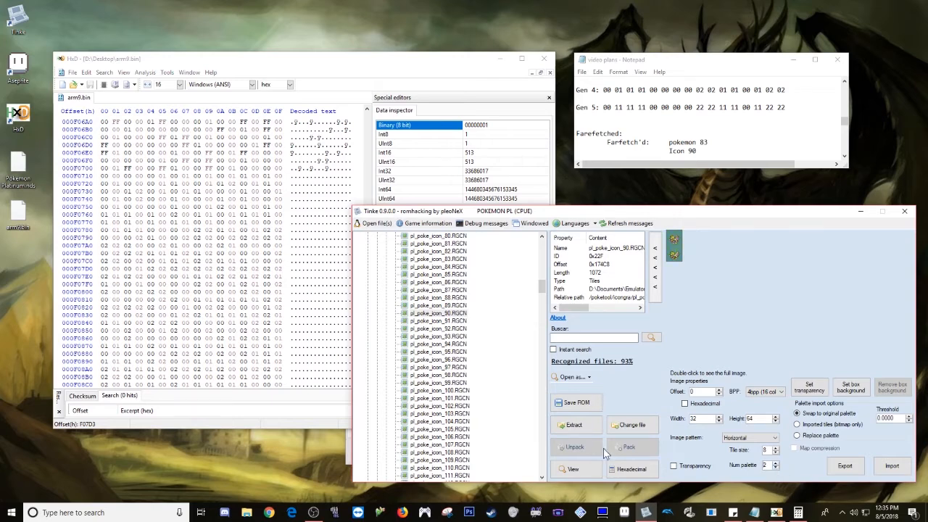
# View the icon palette file pl_poke_icon_0.RLCN and display palette number 2.
pyautogui.scroll(20, 446, 283)
pyautogui.scroll(4, 446, 283)
pyautogui.click(439, 336)
pyautogui.click(591, 470)
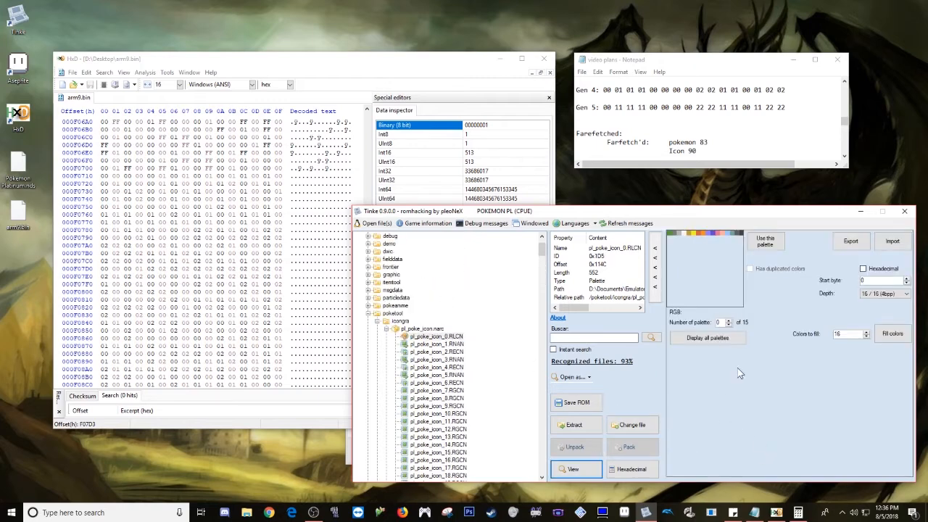
pyautogui.click(730, 321)
pyautogui.click(730, 321)
# View the tiles of pl_poke_icon_90.RGCN again.
pyautogui.scroll(-18, 497, 359)
pyautogui.scroll(-11, 497, 370)
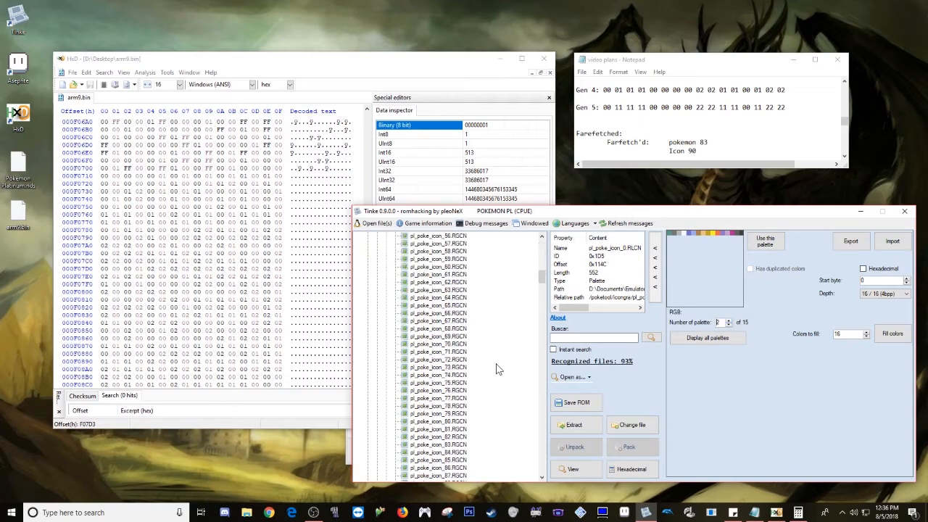
pyautogui.click(461, 360)
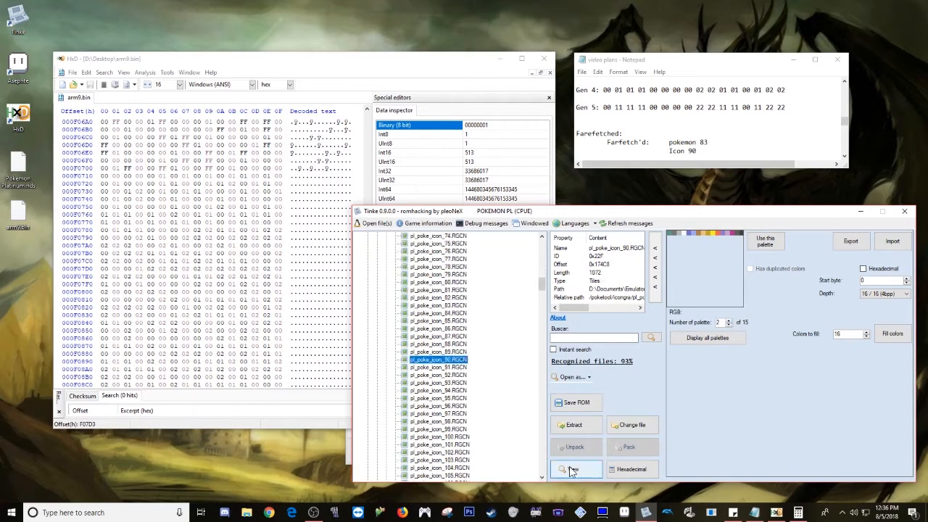
pyautogui.click(596, 469)
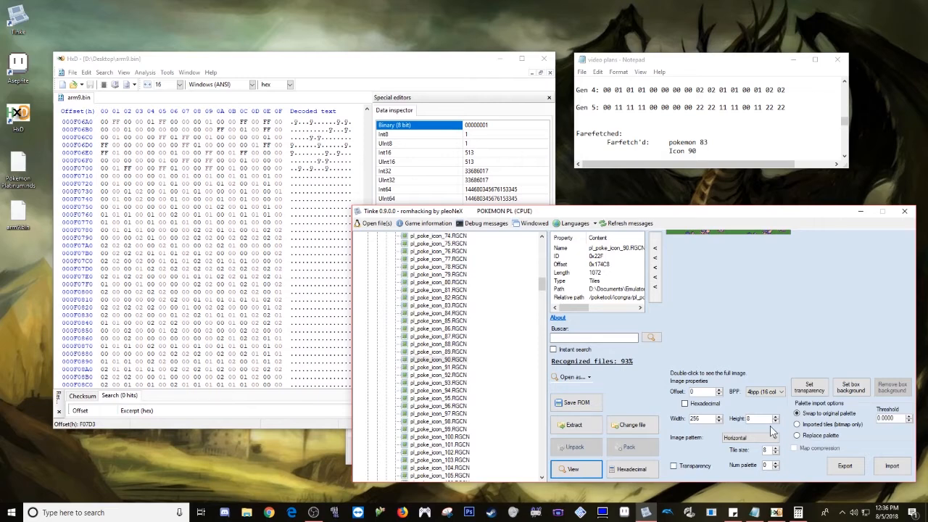
# Change the byte at offset F07D3 in arm9.bin to 00 in HxD and save the file.
pyautogui.click(280, 58)
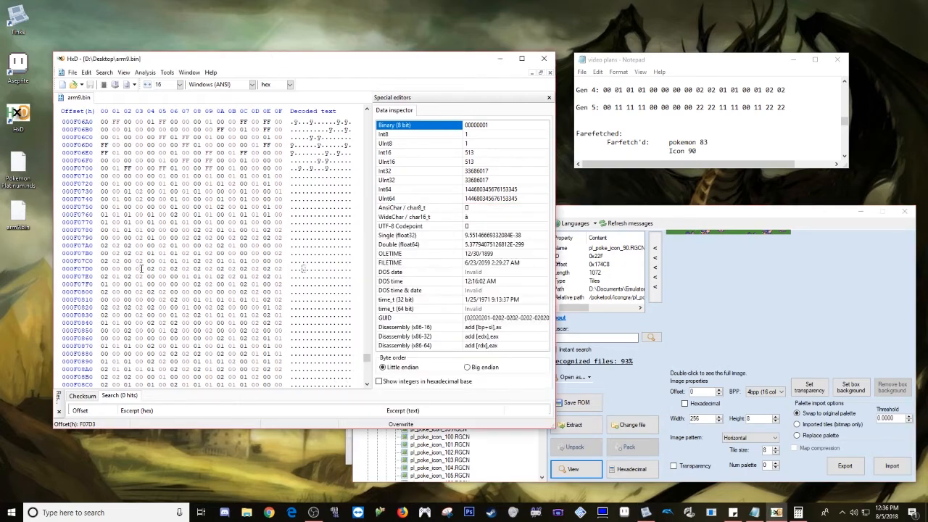
pyautogui.write('0')
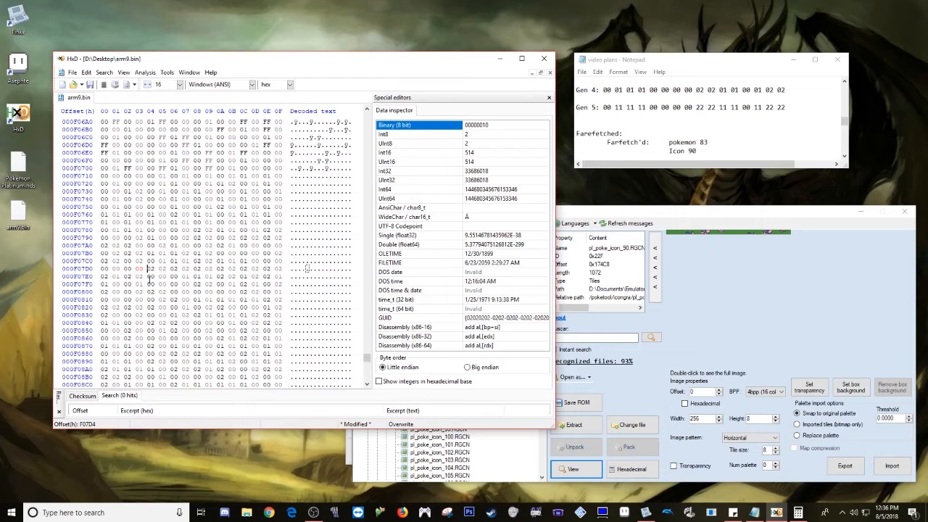
pyautogui.click(73, 72)
pyautogui.click(100, 115)
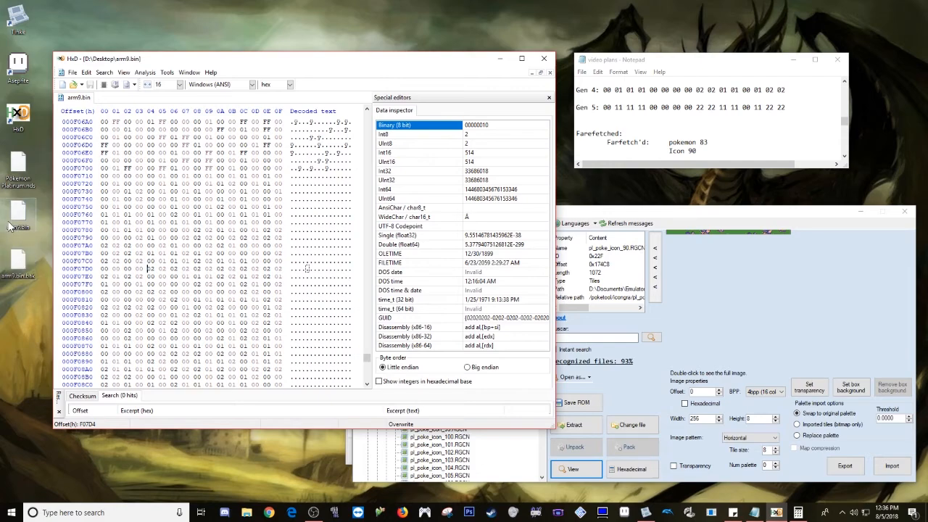
# Minimize HxD, reposition the Tinke window, and expand the ROM's ftc folder.
pyautogui.click(507, 63)
pyautogui.moveTo(597, 211); pyautogui.dragTo(358, 102)
pyautogui.scroll(-15, 249, 232)
pyautogui.moveTo(305, 199); pyautogui.dragTo(293, 364)
pyautogui.click(130, 365)
# Replace the ROM's arm9.bin in the ftc folder with the edited arm9.bin from the Desktop.
pyautogui.scroll(-10, 229, 318)
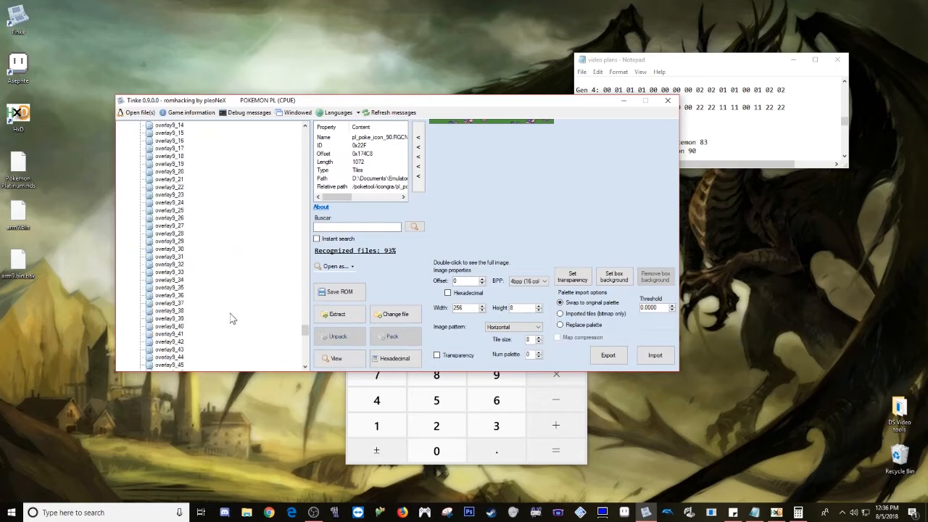
pyautogui.scroll(-3, 229, 318)
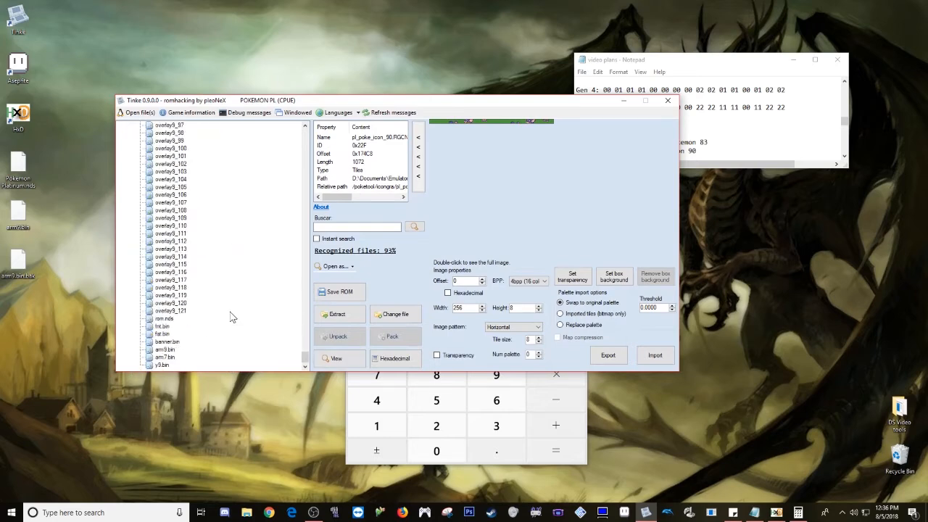
pyautogui.click(165, 350)
pyautogui.click(412, 318)
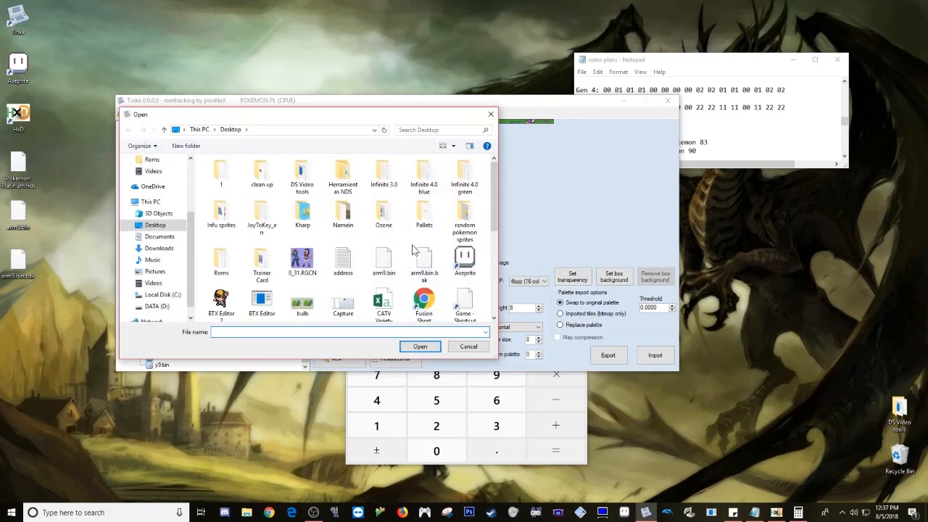
pyautogui.scroll(-1, 399, 262)
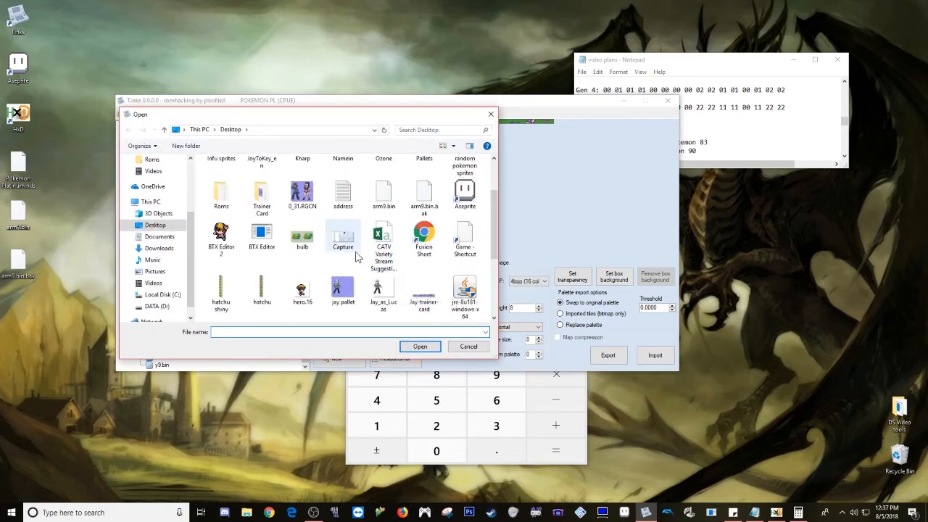
pyautogui.click(379, 198)
pyautogui.click(379, 197)
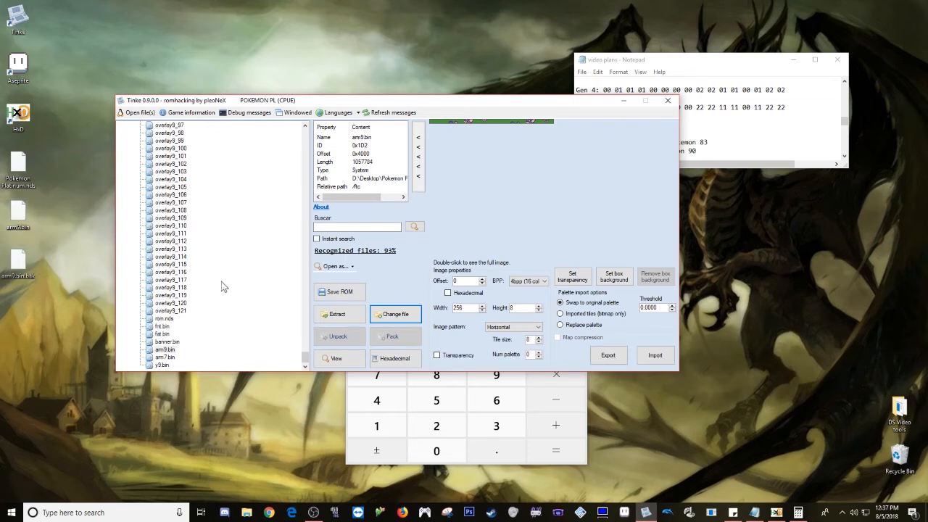
# Select pl_poke_icon_90.RGCN in the ROM's file tree and set its image preview to width 32 and height 64.
pyautogui.scroll(7, 232, 283)
pyautogui.moveTo(305, 349); pyautogui.dragTo(302, 169)
pyautogui.click(210, 241)
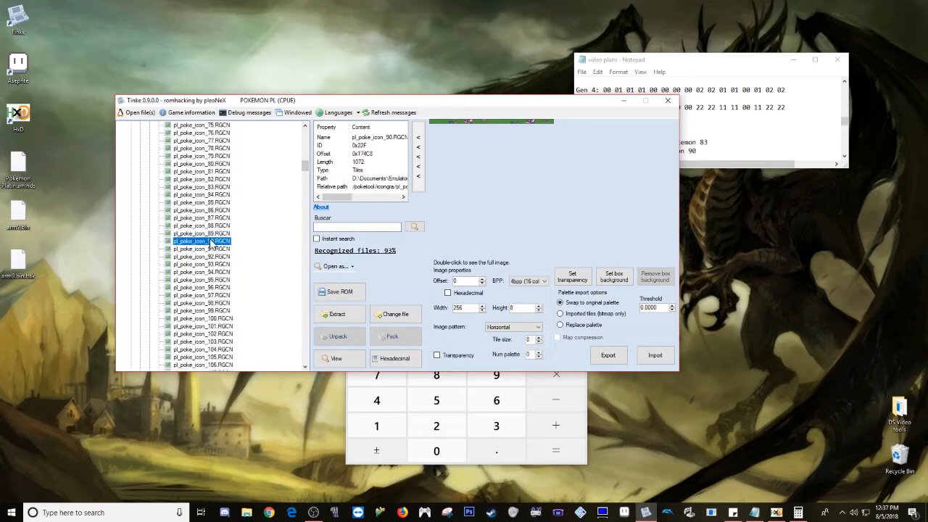
pyautogui.doubleClick(456, 308)
pyautogui.write('32')
pyautogui.moveTo(519, 308); pyautogui.dragTo(498, 321)
pyautogui.write('64')
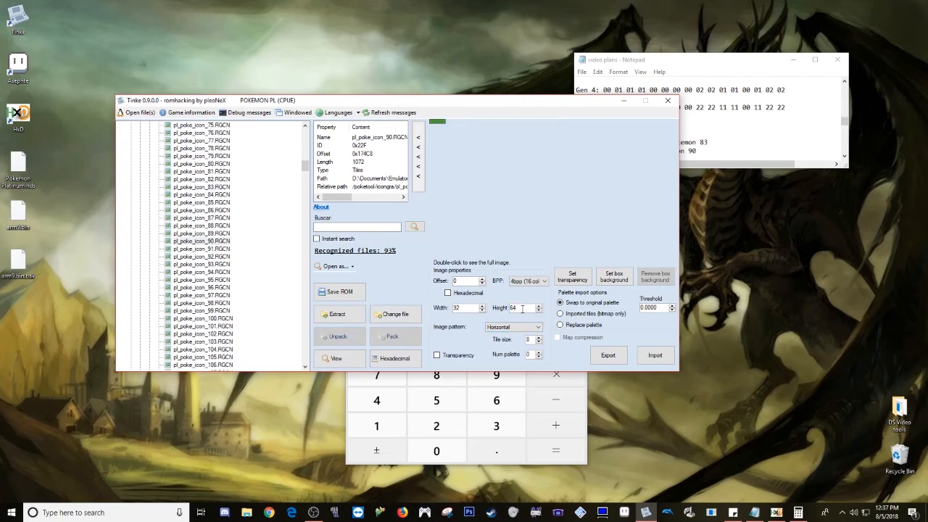
pyautogui.click(475, 309)
# Save the edited ROM over Moemon Platinum3.nds in the Moemon Platimun folder and move the Tinke window aside.
pyautogui.click(348, 293)
pyautogui.scroll(2, 162, 208)
pyautogui.scroll(2, 163, 208)
pyautogui.click(164, 194)
pyautogui.scroll(-3, 286, 234)
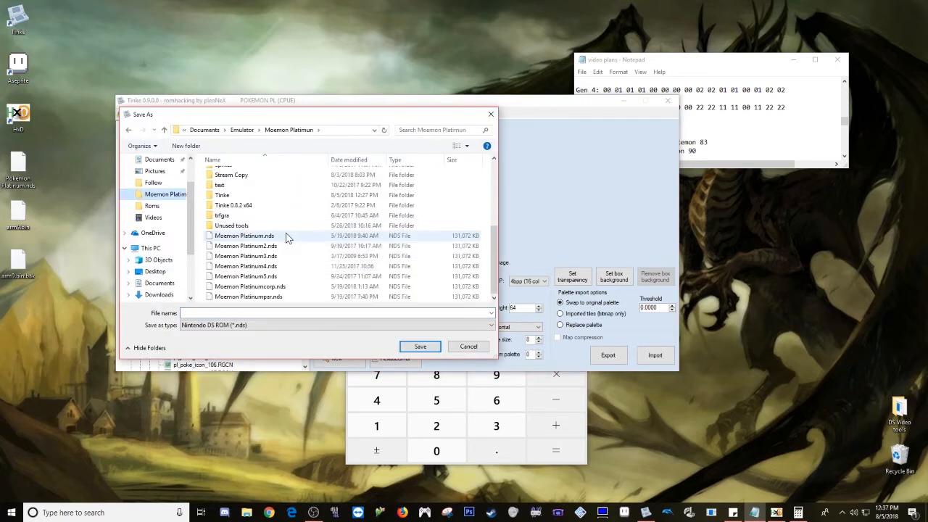
pyautogui.click(283, 258)
pyautogui.click(421, 346)
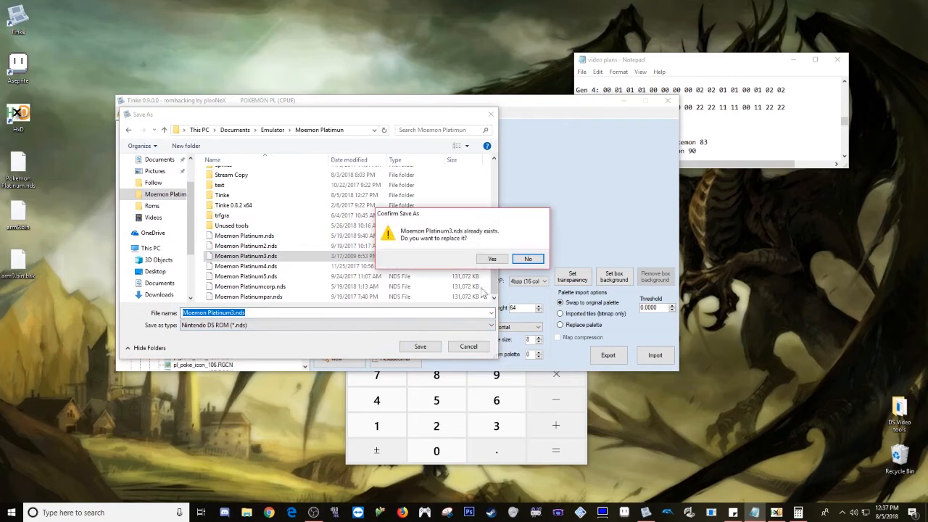
pyautogui.click(492, 259)
pyautogui.moveTo(424, 102); pyautogui.dragTo(324, 50)
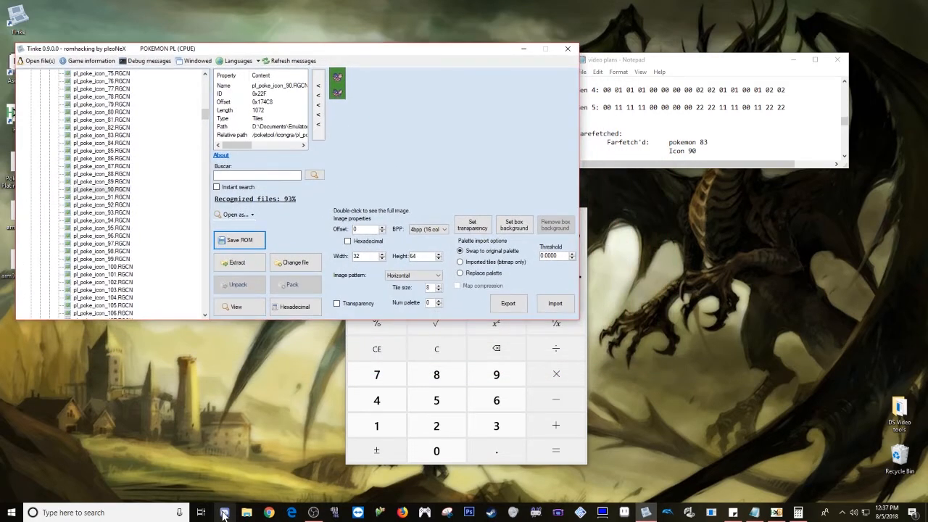
# Launch the DeSmuME emulator and load the recent ROM Moemon Platinum3.nds.
pyautogui.click(335, 513)
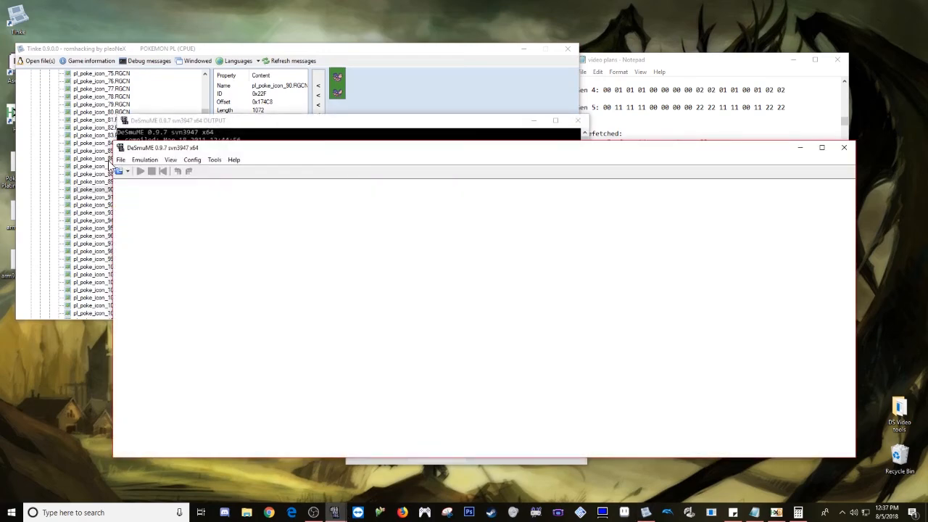
pyautogui.click(121, 160)
pyautogui.moveTo(136, 184)
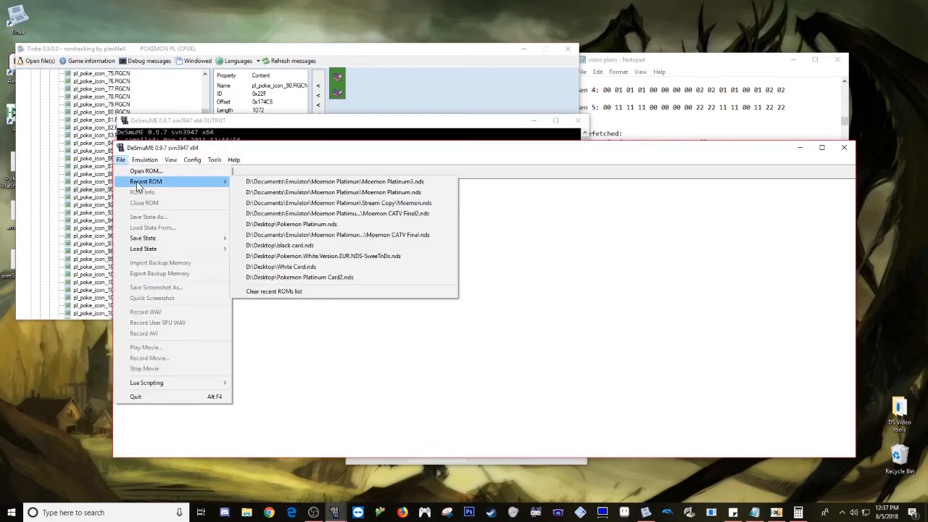
pyautogui.click(257, 183)
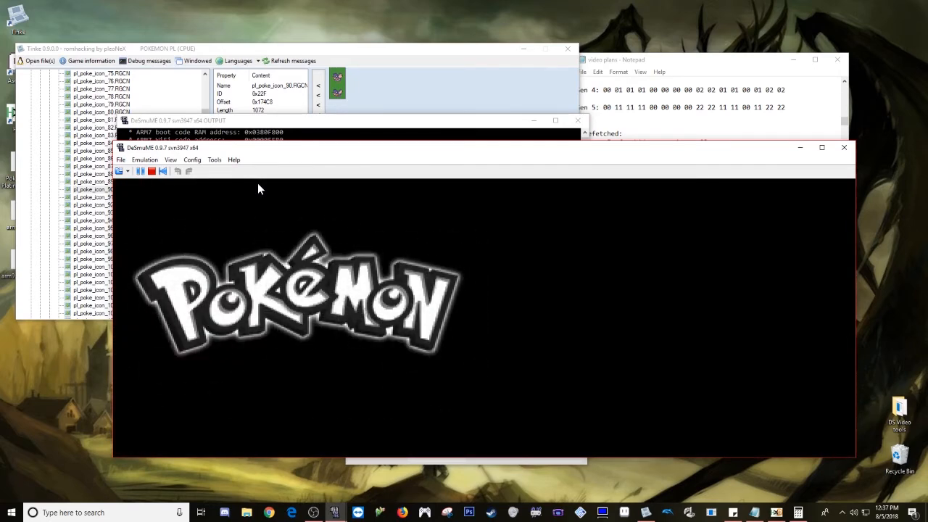
# Skip the game's intro and title screens and continue the existing saved game.
pyautogui.press('x')
pyautogui.press('x')
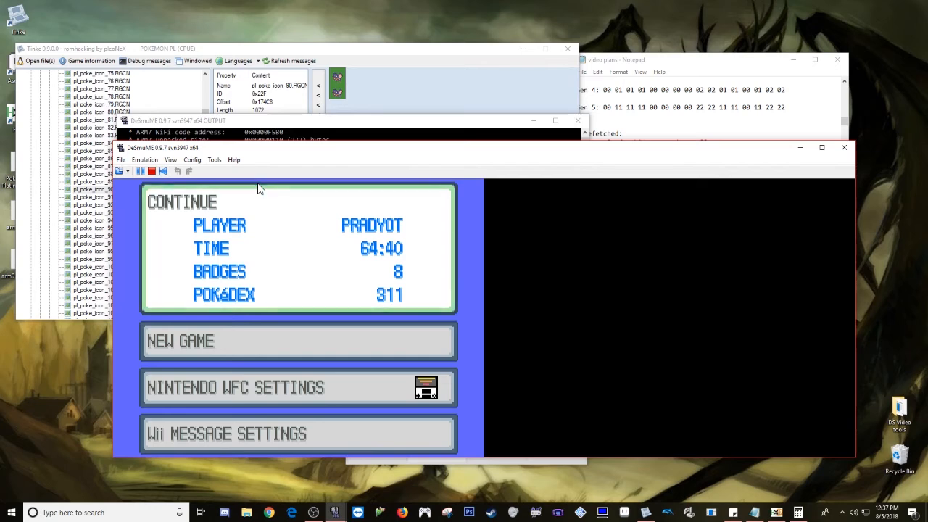
pyautogui.press('x')
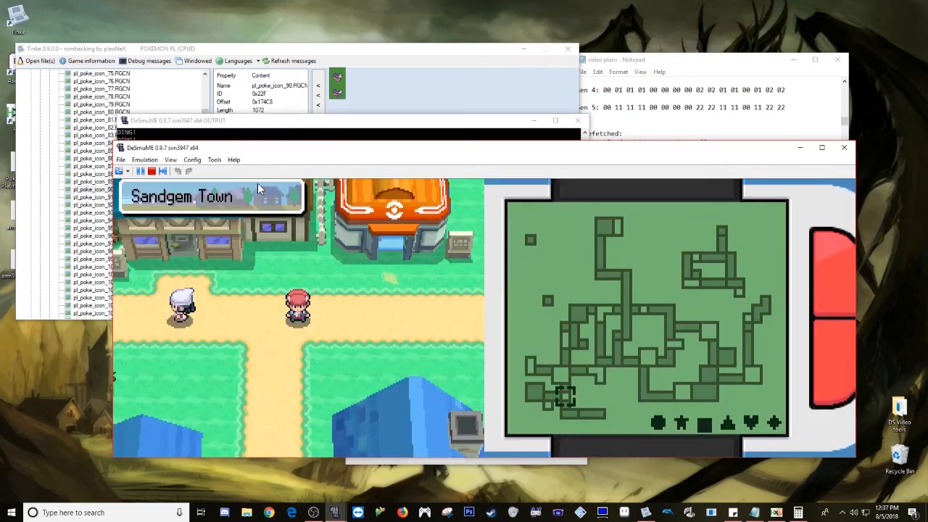
# Change the frame limiting option in the emulator's Frame Skip settings.
pyautogui.click(192, 160)
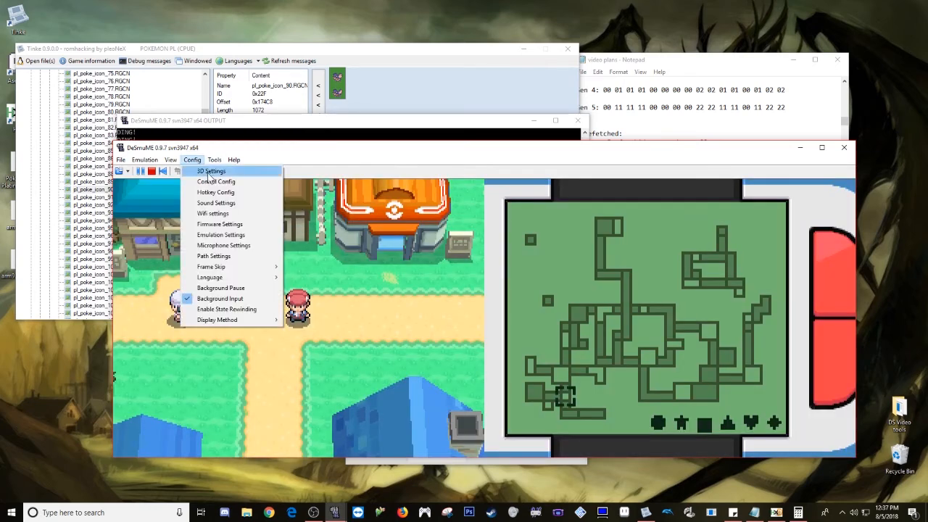
pyautogui.moveTo(225, 267)
pyautogui.click(300, 262)
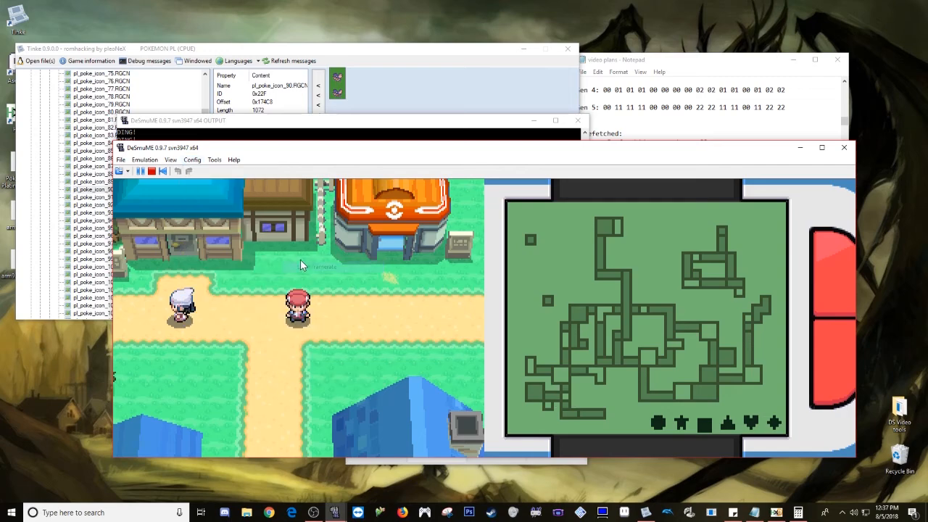
# Open the Pokémon party from the in-game menu to check the icons.
pyautogui.press('s')
pyautogui.press('Down')
pyautogui.press('x')
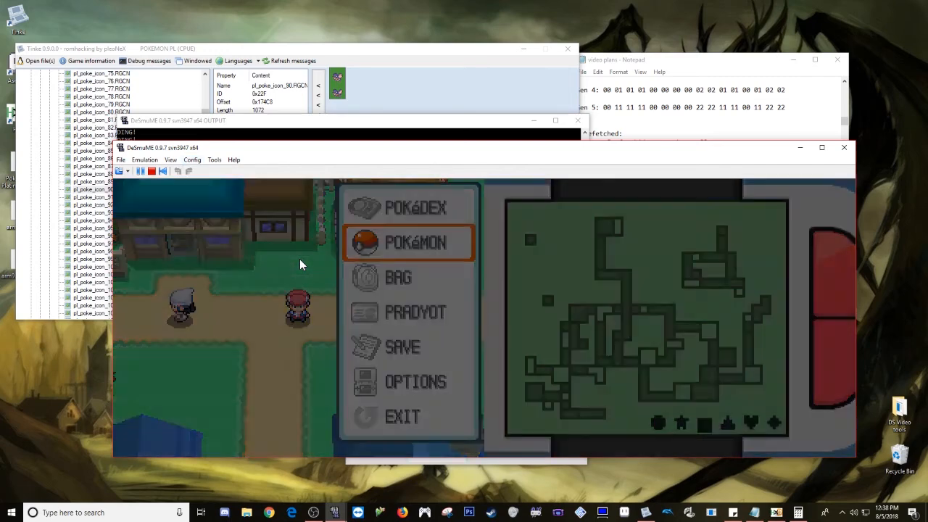